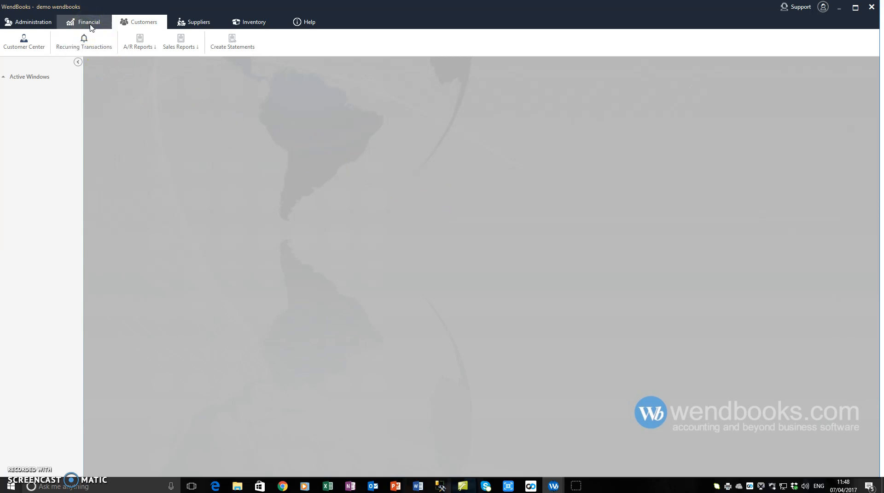
Open the journal entries list and filter it to show all dates
{"action": "left_click", "coordinate": [91, 26]}
{"action": "left_click", "coordinate": [70, 44]}
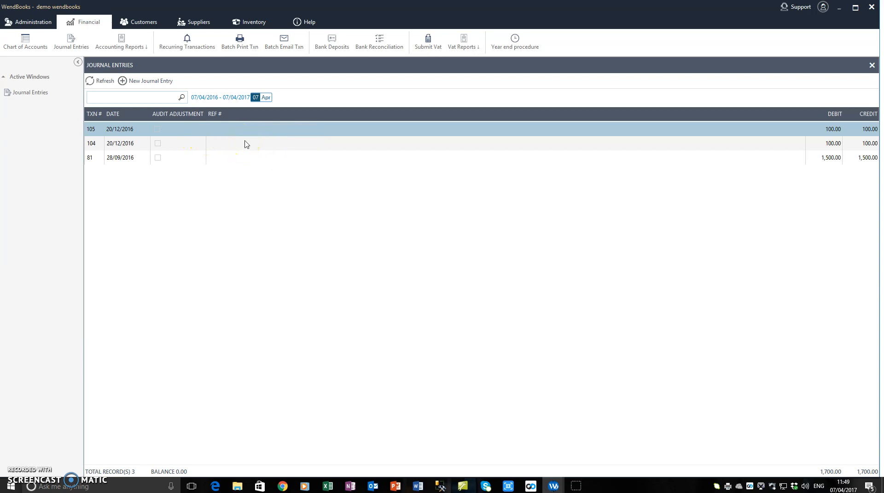
{"action": "left_click", "coordinate": [139, 98]}
{"action": "left_click", "coordinate": [217, 99]}
{"action": "left_click", "coordinate": [219, 263]}
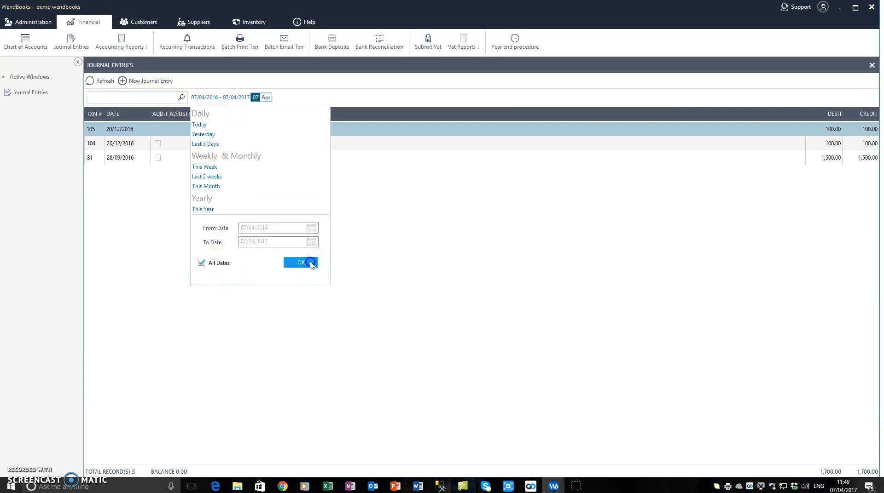
{"action": "left_click", "coordinate": [301, 262]}
{"action": "left_click", "coordinate": [150, 97]}
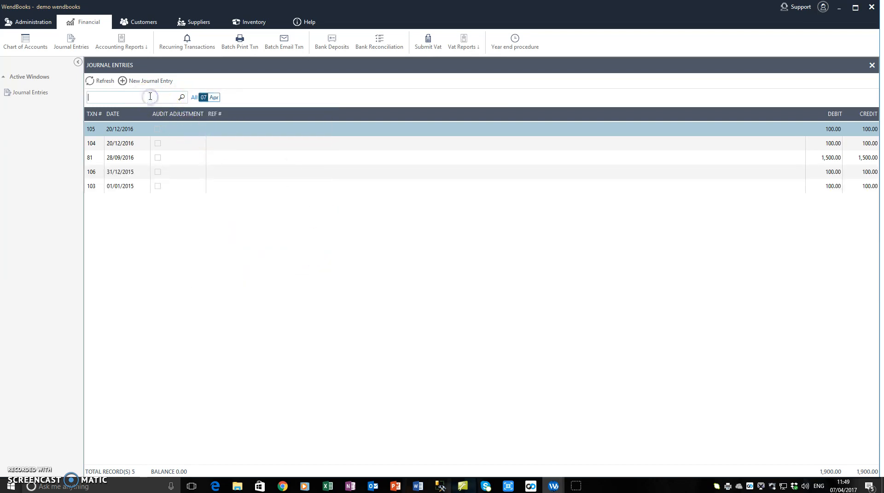
Start a new journal entry dated 31/12/2016 with reference number BBF and add its first line
{"action": "left_click", "coordinate": [147, 81]}
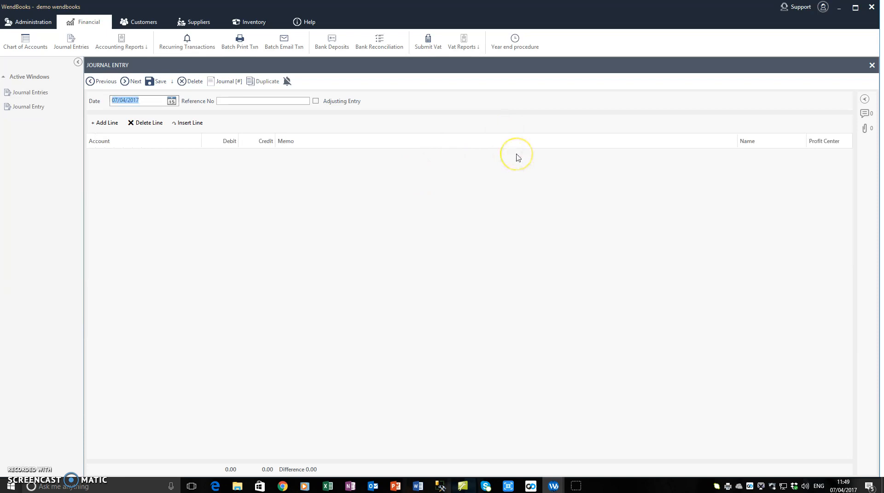
{"action": "type", "text": "31"}
{"action": "key", "text": "Tab"}
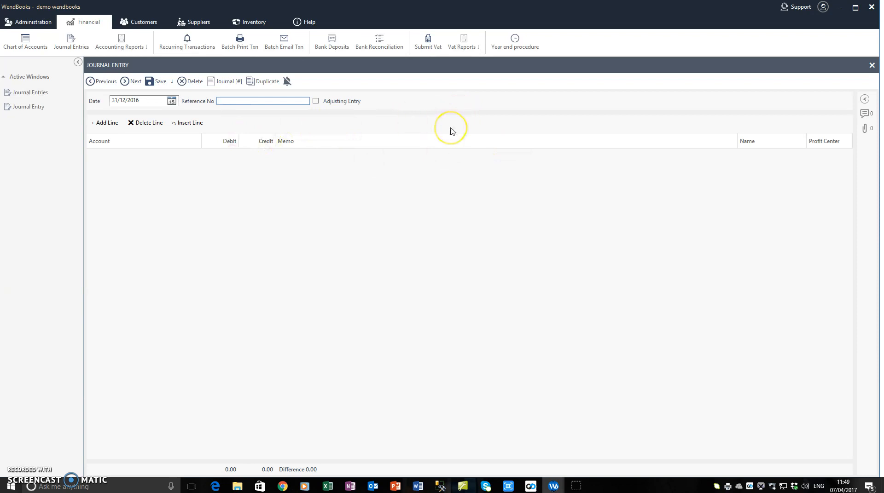
{"action": "key", "text": "Caps_Lock"}
{"action": "type", "text": "BBF"}
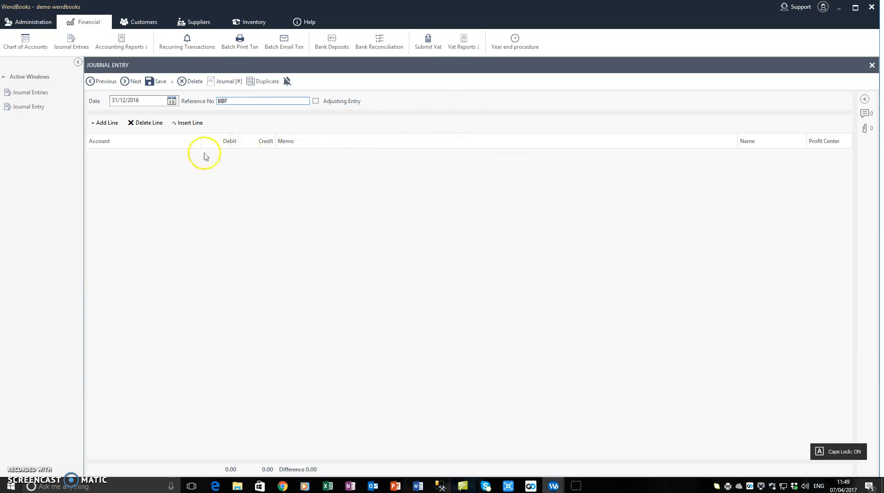
{"action": "left_click", "coordinate": [104, 124]}
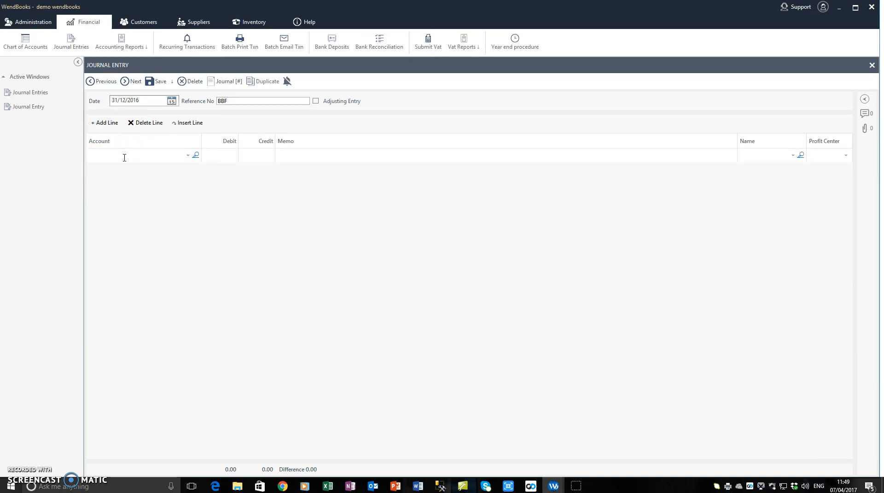
{"action": "left_click", "coordinate": [128, 156]}
Look up the AR EURO receivables account and its transactions in the chart of accounts
{"action": "left_click", "coordinate": [25, 41]}
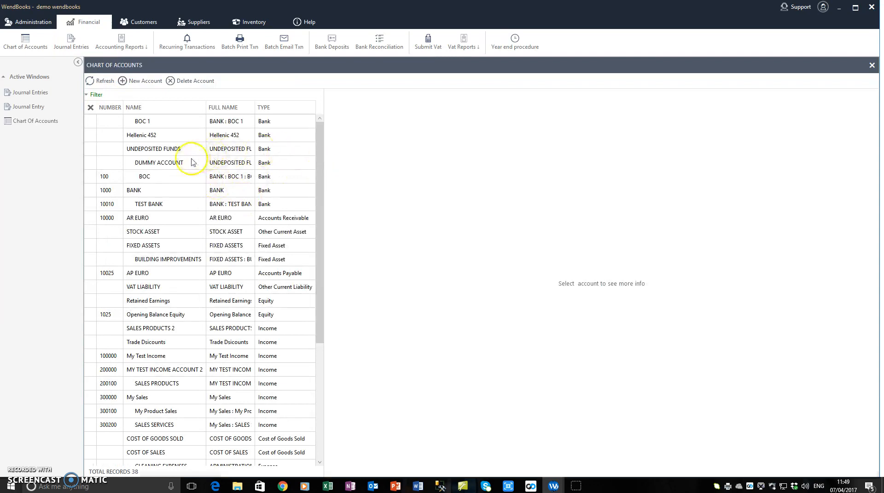
{"action": "left_click", "coordinate": [139, 218]}
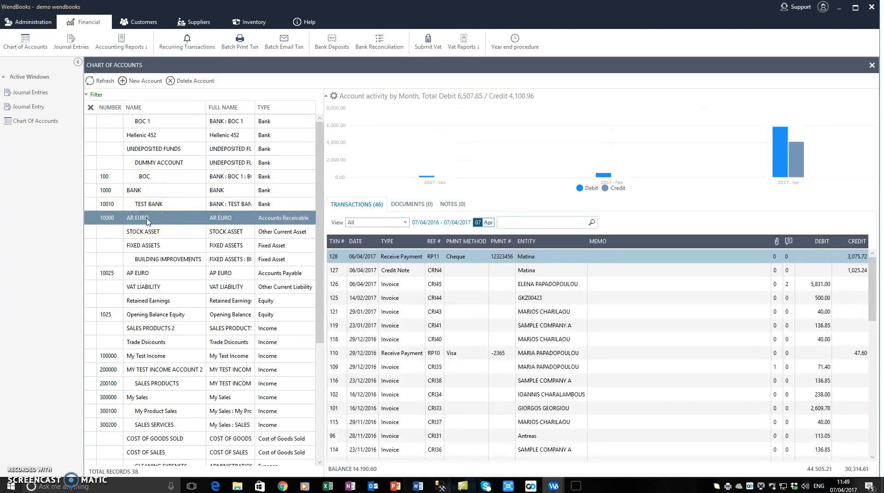
{"action": "left_click", "coordinate": [35, 93]}
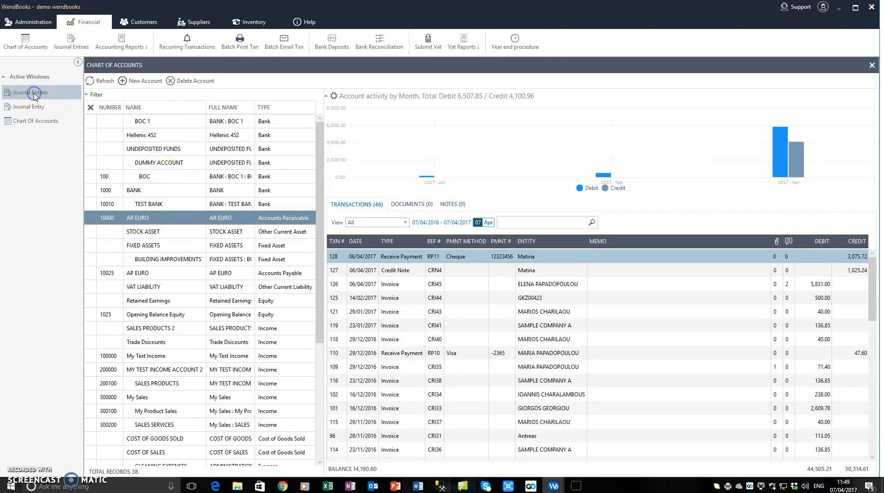
{"action": "left_click", "coordinate": [142, 138]}
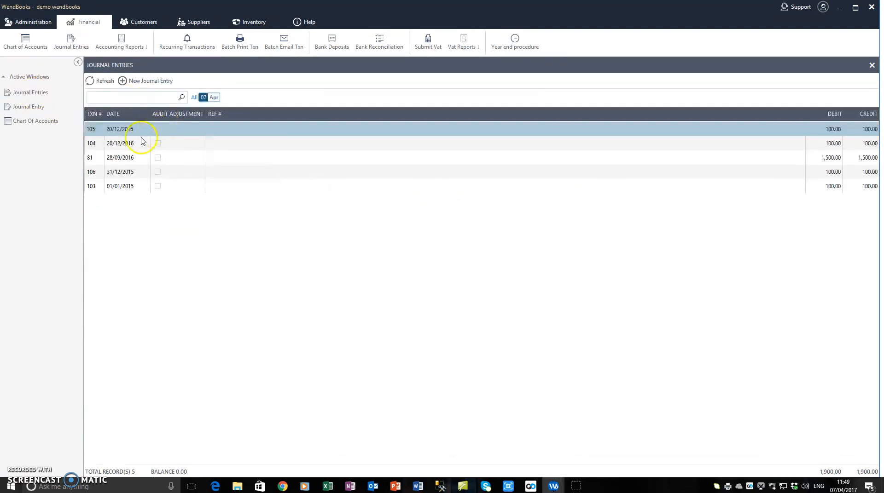
Fill the open journal entry's first line with account AR EURO, debit 1,000.00, memo BBF and customer CARGO
{"action": "left_click", "coordinate": [34, 106]}
{"action": "left_click", "coordinate": [120, 156]}
{"action": "type", "text": "AR EURO"}
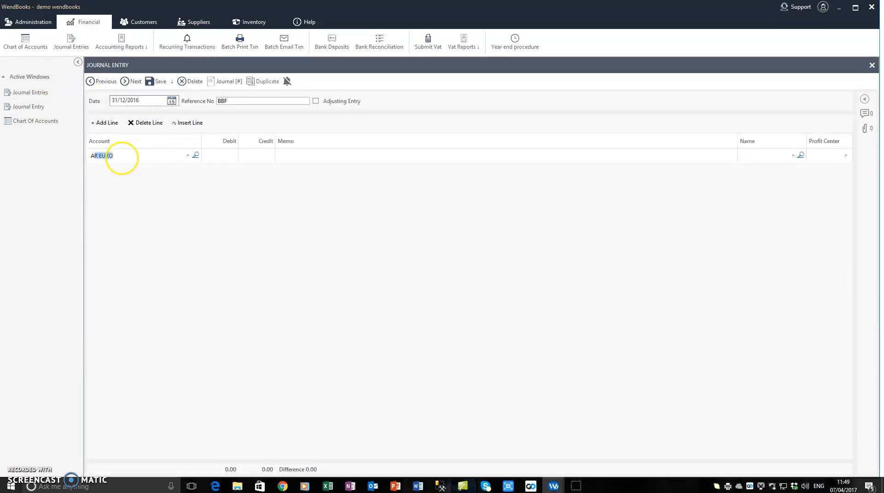
{"action": "key", "text": "Tab"}
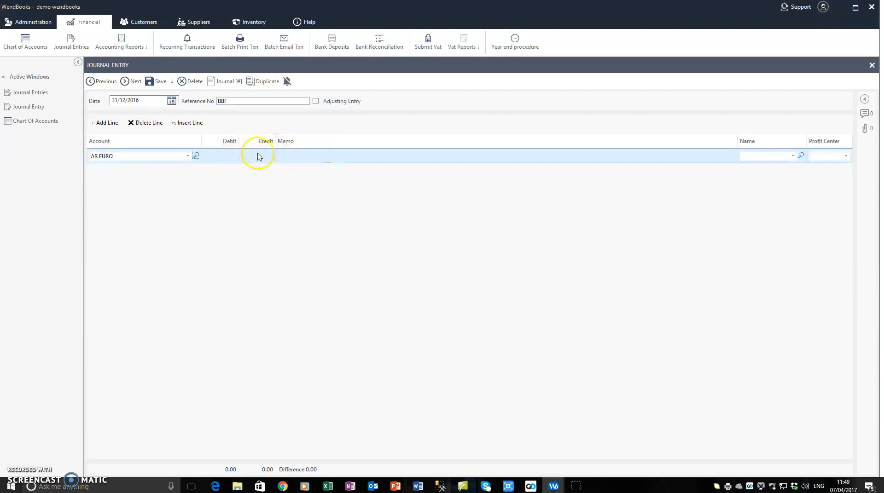
{"action": "left_click", "coordinate": [230, 157]}
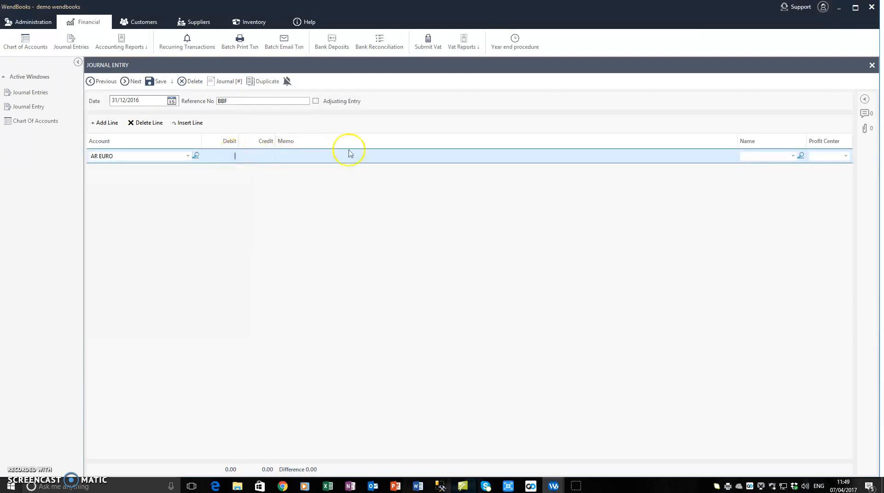
{"action": "key", "text": "Tab"}
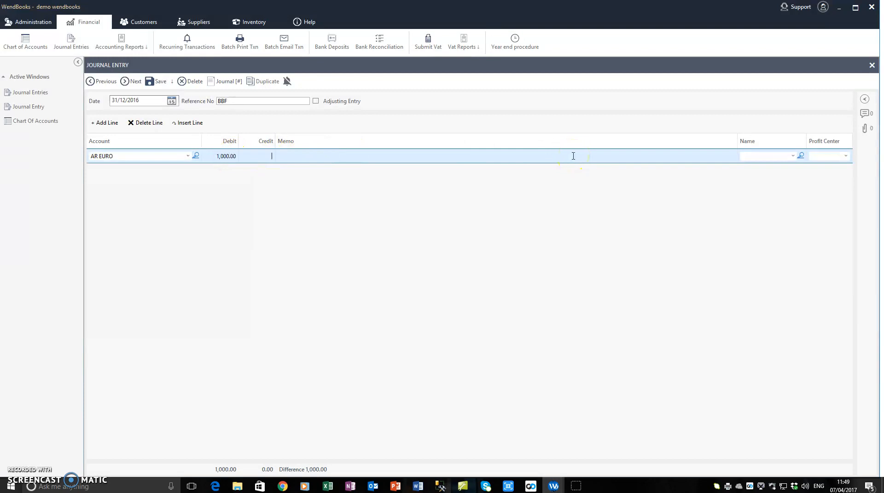
{"action": "left_click", "coordinate": [310, 158]}
{"action": "left_click", "coordinate": [756, 156]}
{"action": "left_click", "coordinate": [793, 156]}
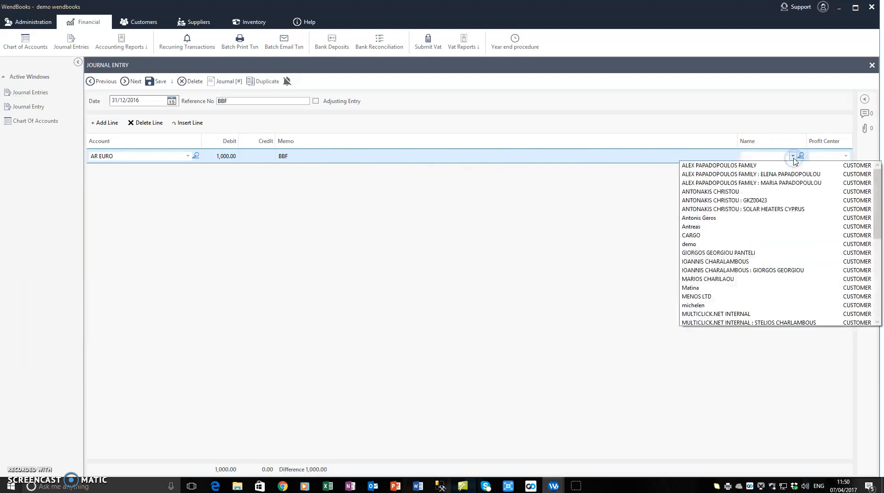
{"action": "left_click", "coordinate": [713, 236]}
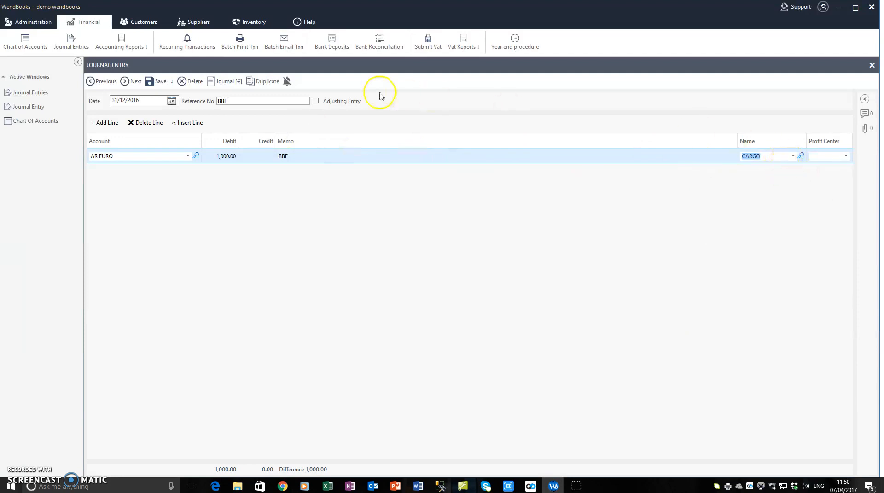
{"action": "left_click", "coordinate": [261, 101]}
Add a second journal line crediting Opening Balance Equity with 1,000.00, memo BBF and name CARGO
{"action": "left_click", "coordinate": [104, 122]}
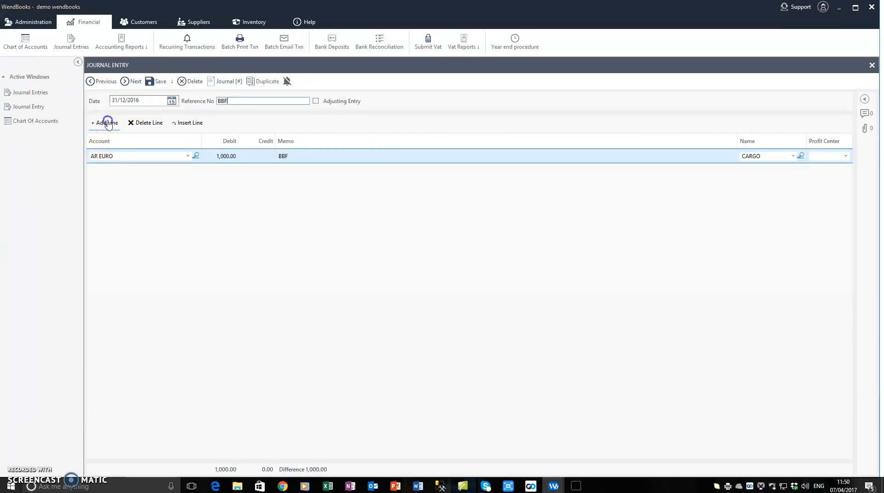
{"action": "left_click", "coordinate": [110, 171]}
{"action": "type", "text": "Opening Balance Equity"}
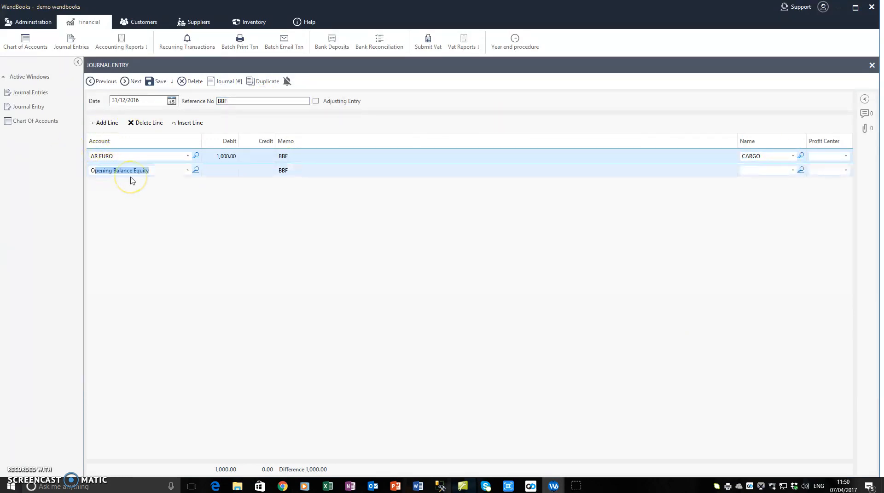
{"action": "key", "text": "Tab"}
{"action": "left_click", "coordinate": [257, 171]}
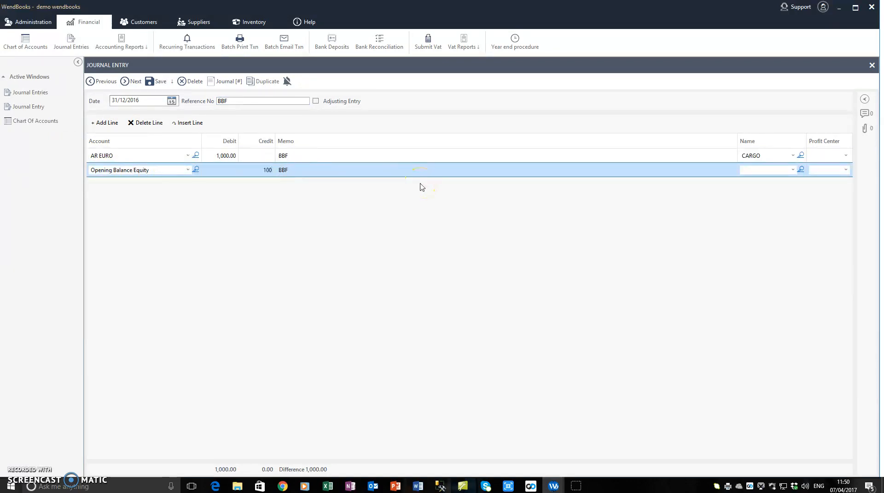
{"action": "left_click", "coordinate": [419, 171]}
{"action": "left_click", "coordinate": [776, 167]}
{"action": "type", "text": "CARGO"}
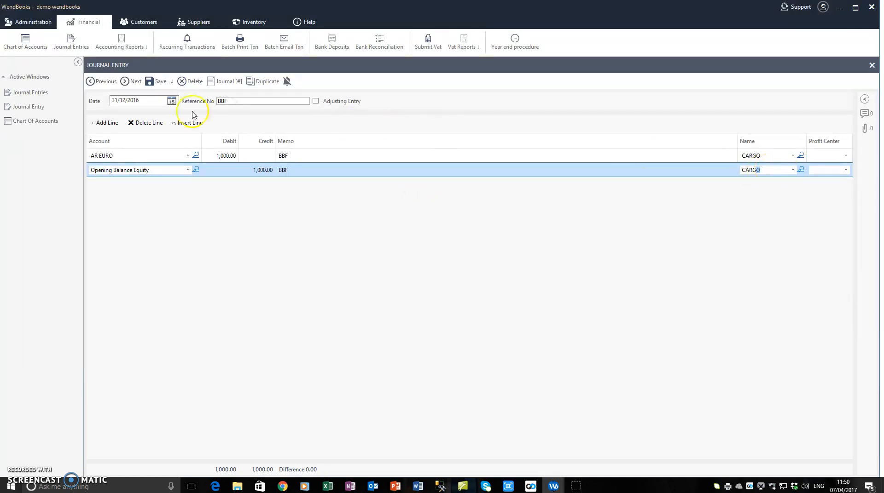
{"action": "left_click", "coordinate": [241, 99]}
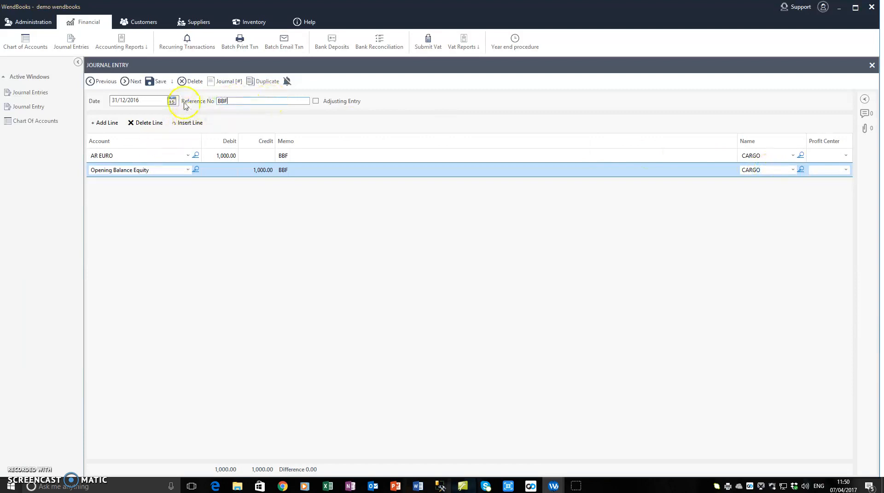
Review the accounts chosen on the debit and credit lines of the journal entry
{"action": "left_click", "coordinate": [151, 85]}
{"action": "left_click", "coordinate": [132, 155]}
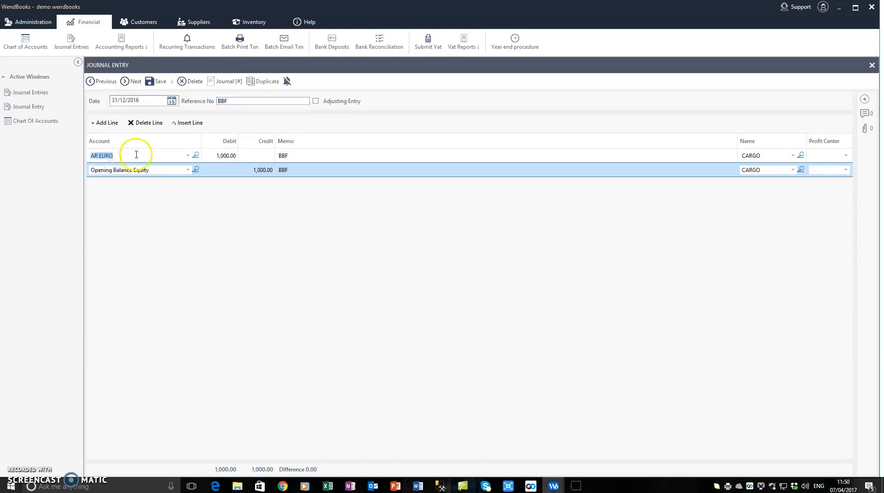
{"action": "left_click", "coordinate": [129, 155]}
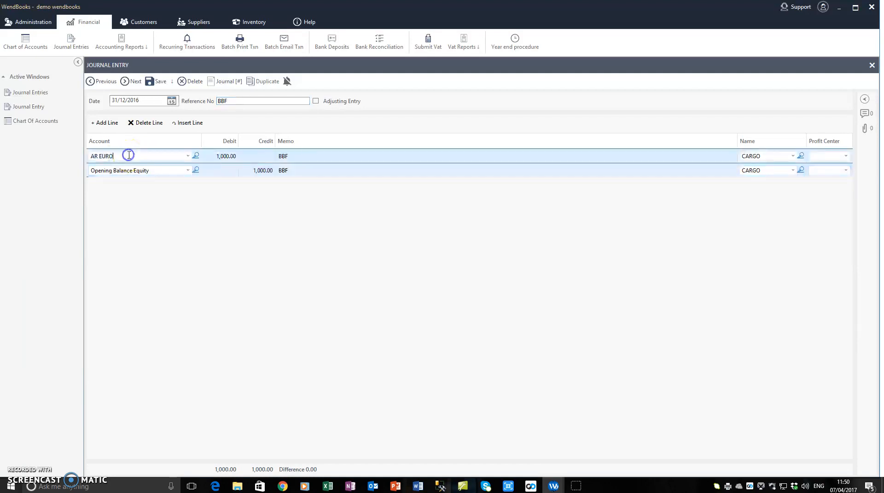
{"action": "left_click", "coordinate": [149, 171]}
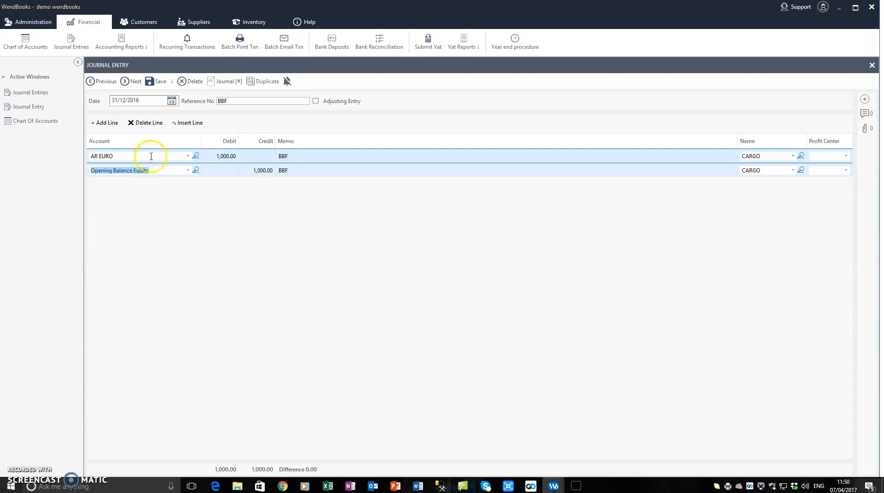
{"action": "left_click", "coordinate": [151, 156]}
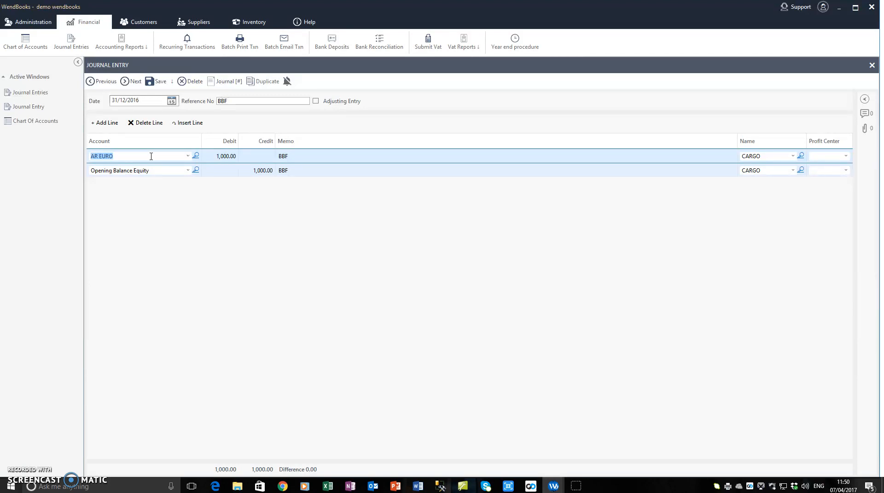
{"action": "left_click", "coordinate": [160, 170]}
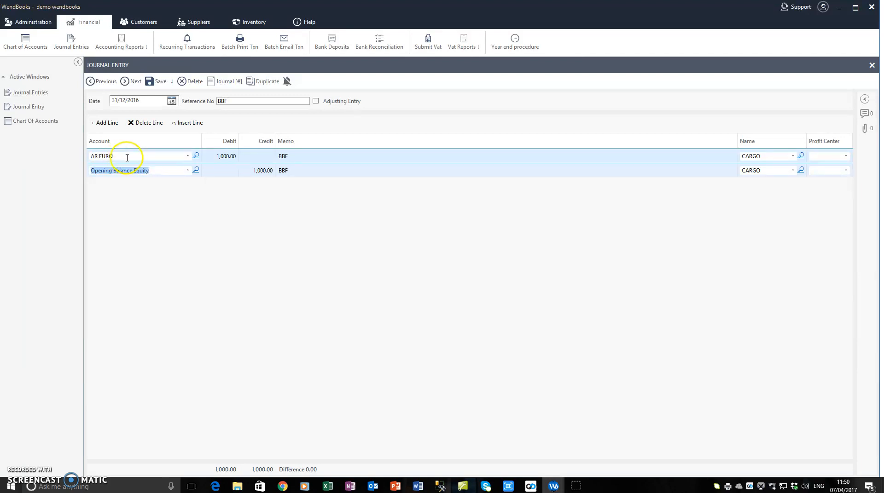
{"action": "left_click", "coordinate": [127, 157]}
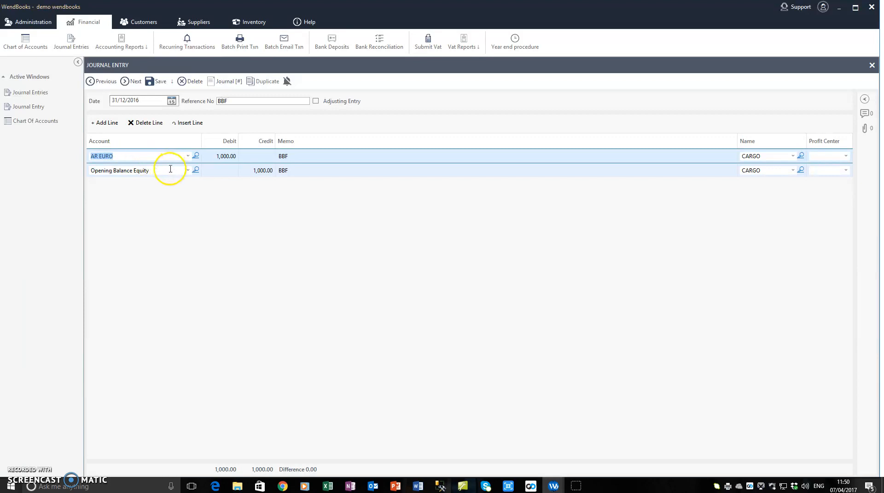
{"action": "left_click", "coordinate": [169, 170]}
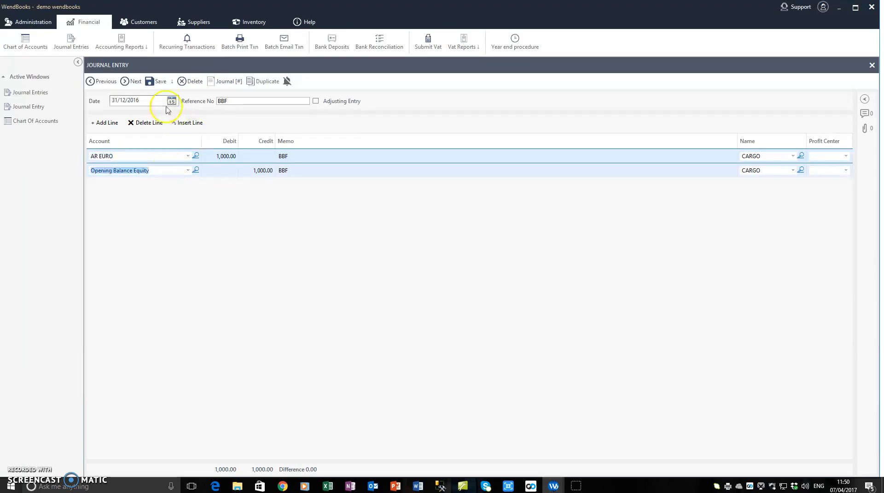
Save the journal entry with profit center HW on both lines and check its transaction journal
{"action": "left_click", "coordinate": [159, 85]}
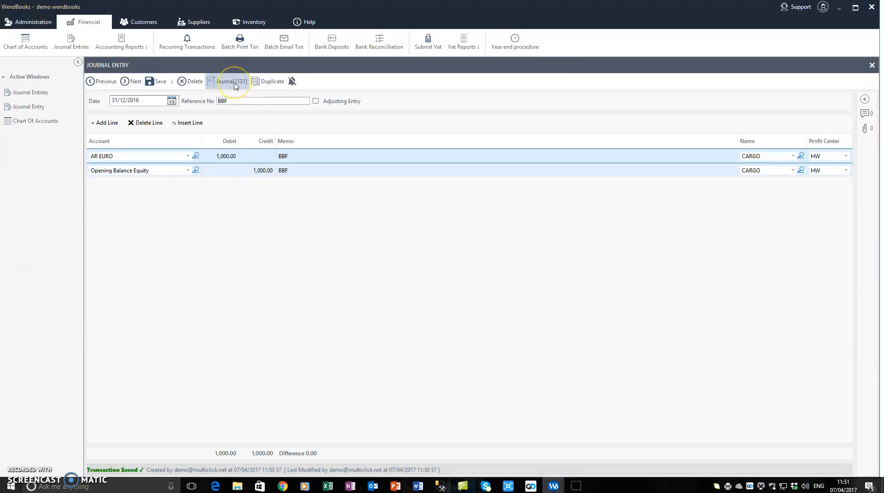
{"action": "left_click", "coordinate": [233, 82]}
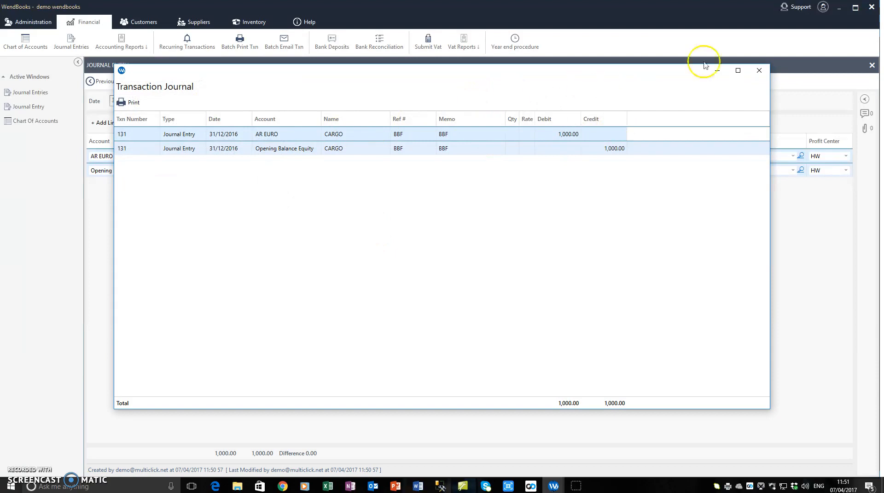
{"action": "left_click", "coordinate": [759, 70]}
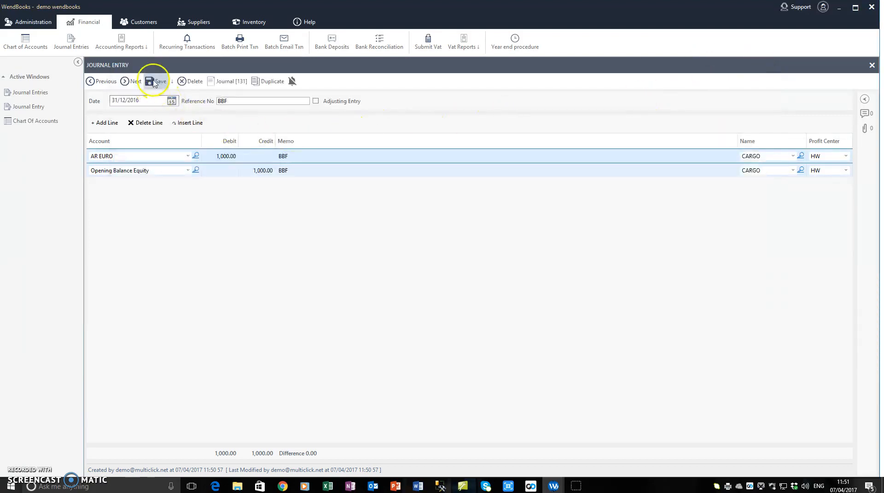
Save the journal entry again and close it to return to the journal entries list
{"action": "left_click", "coordinate": [154, 82]}
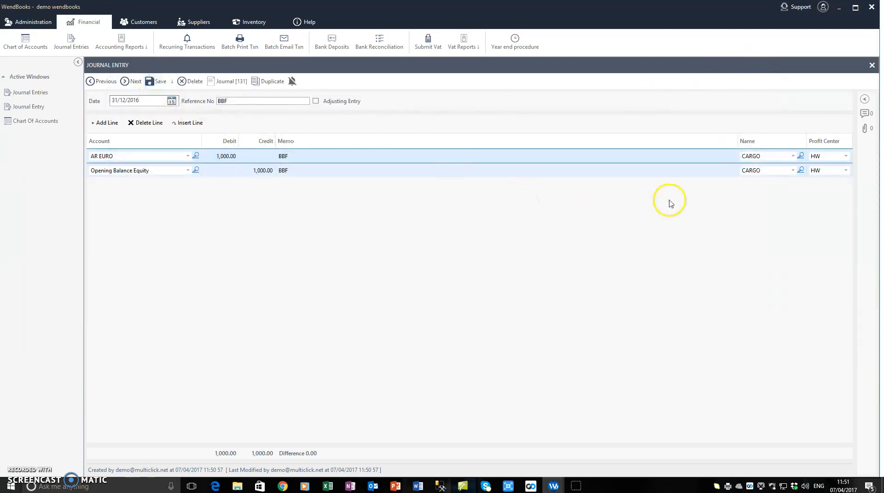
{"action": "left_click", "coordinate": [871, 65]}
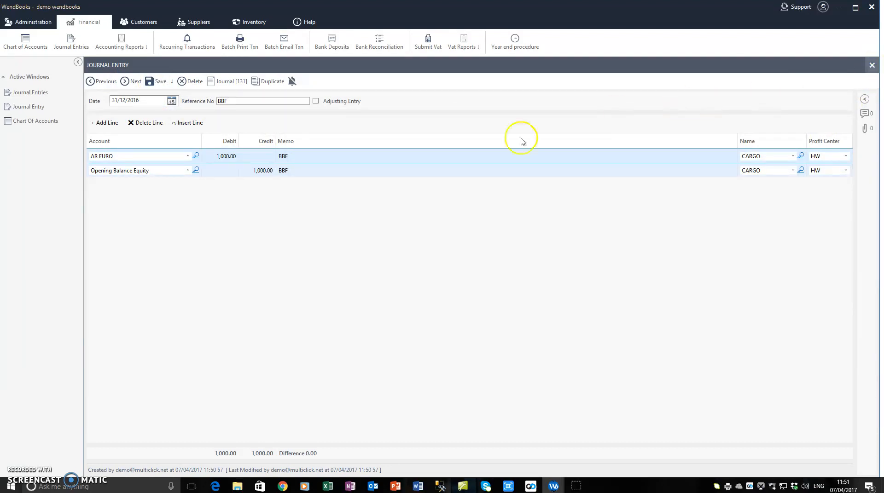
Check CARGO's transactions in the Customer Center with the date range set to all dates
{"action": "left_click", "coordinate": [139, 21]}
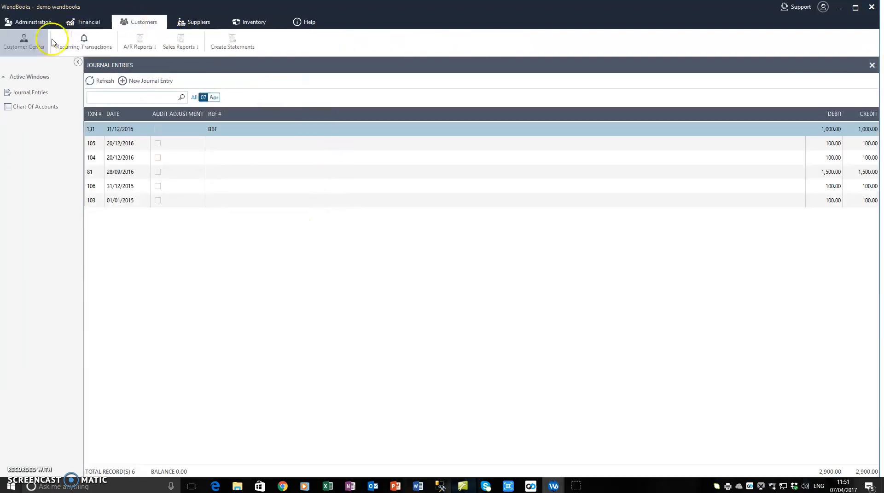
{"action": "left_click", "coordinate": [14, 50]}
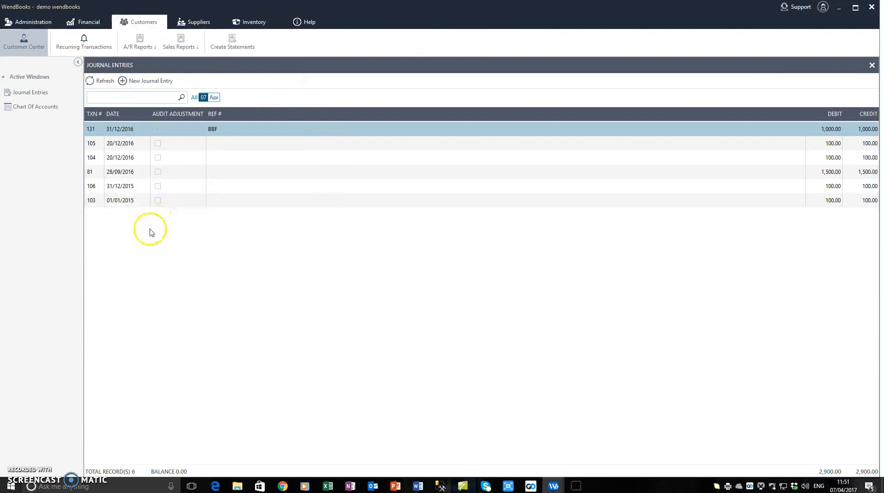
{"action": "left_click", "coordinate": [127, 249]}
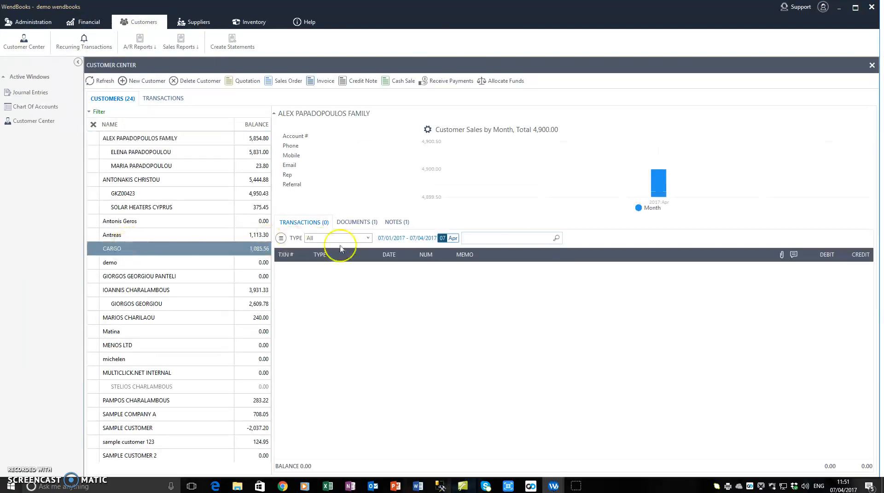
{"action": "left_click", "coordinate": [401, 240]}
{"action": "left_click", "coordinate": [397, 397]}
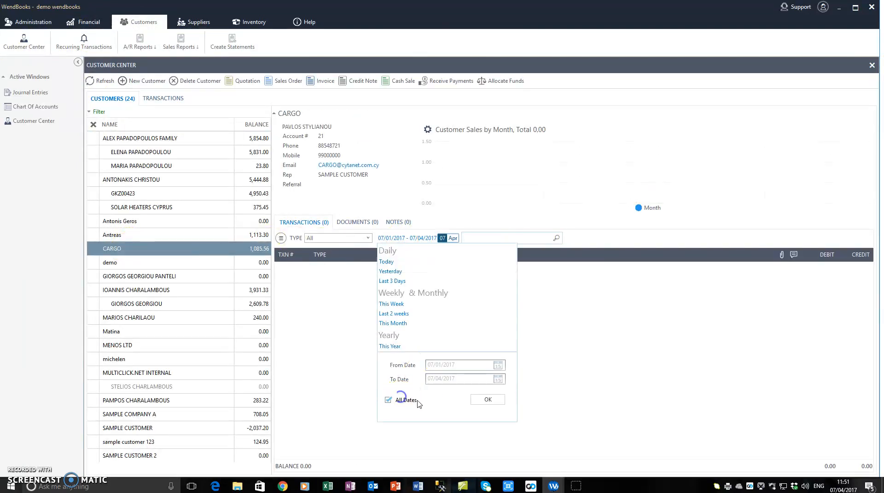
{"action": "left_click", "coordinate": [477, 398]}
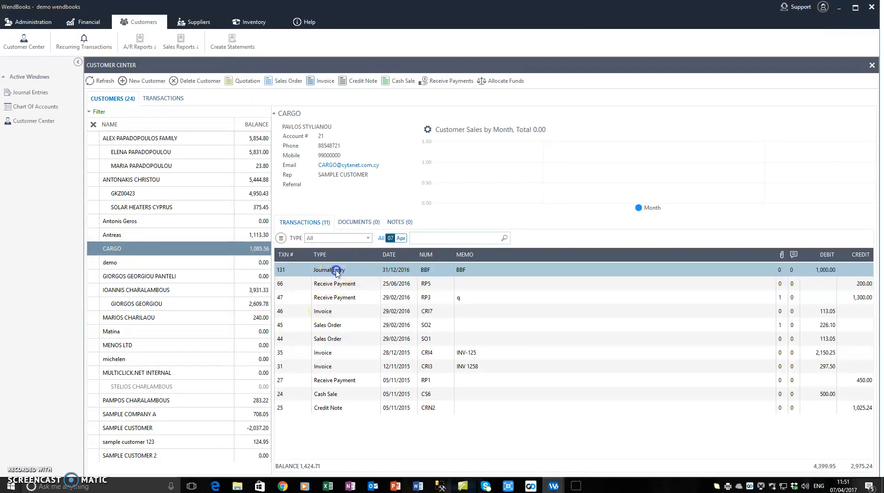
Create a new journal entry dated 31/12/2016 with reference number BBF and add an empty line
{"action": "left_click", "coordinate": [31, 92]}
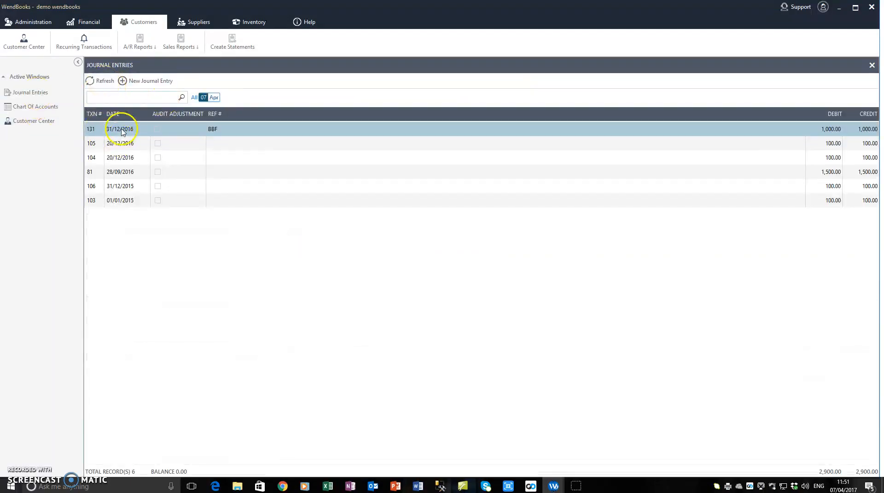
{"action": "left_click", "coordinate": [106, 86]}
{"action": "left_click", "coordinate": [104, 83]}
{"action": "left_click", "coordinate": [145, 83]}
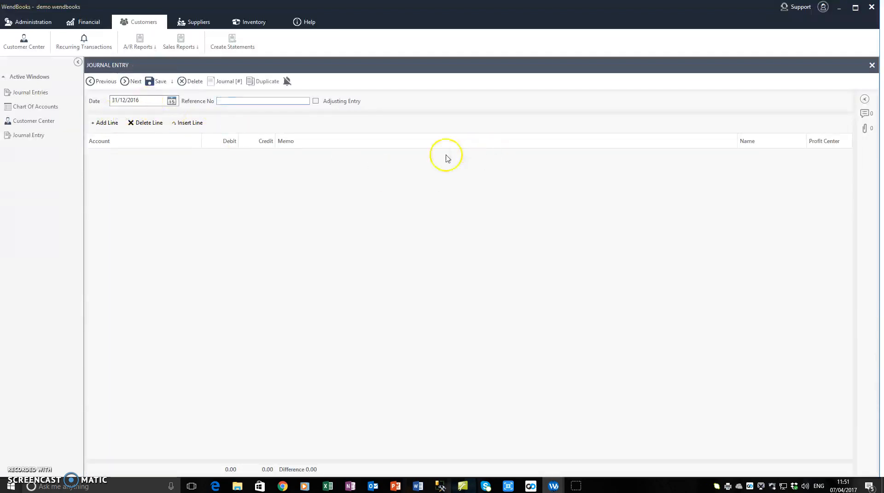
{"action": "type", "text": "BBF"}
{"action": "left_click", "coordinate": [105, 122]}
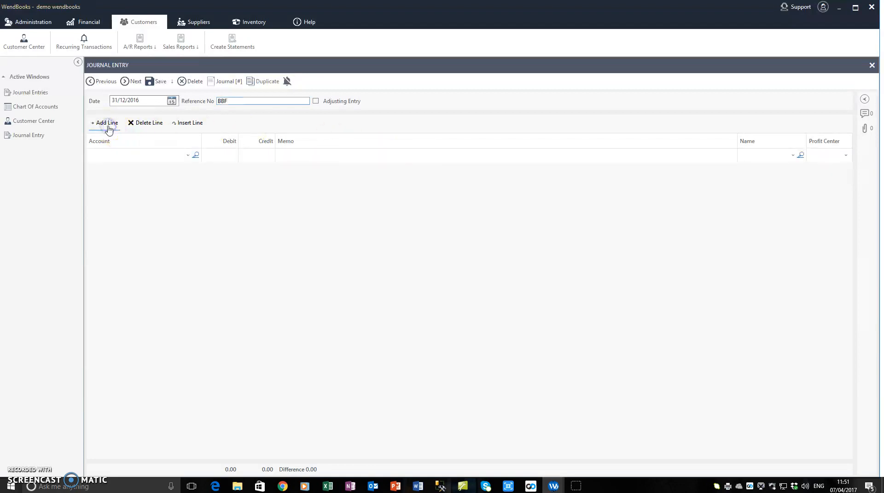
Look up the accounts payable account AP EURO in the chart of accounts and return to the open journal entry
{"action": "left_click", "coordinate": [35, 111]}
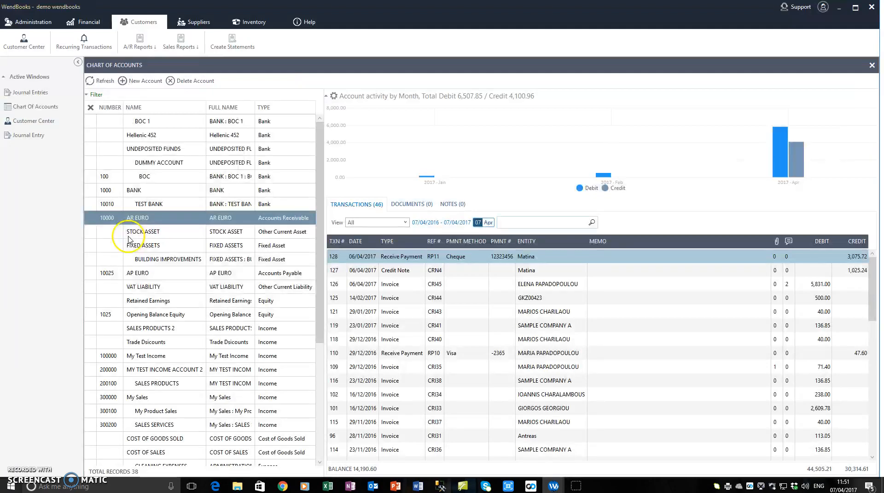
{"action": "left_click", "coordinate": [128, 237]}
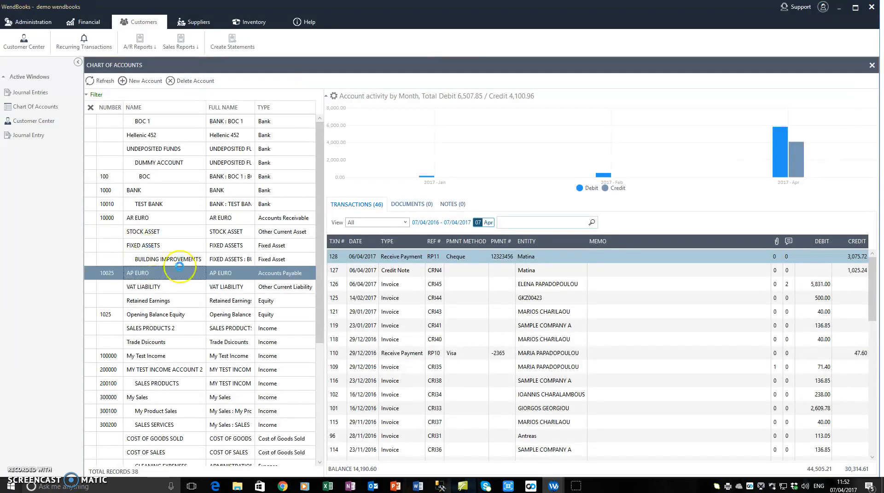
{"action": "left_click", "coordinate": [153, 274]}
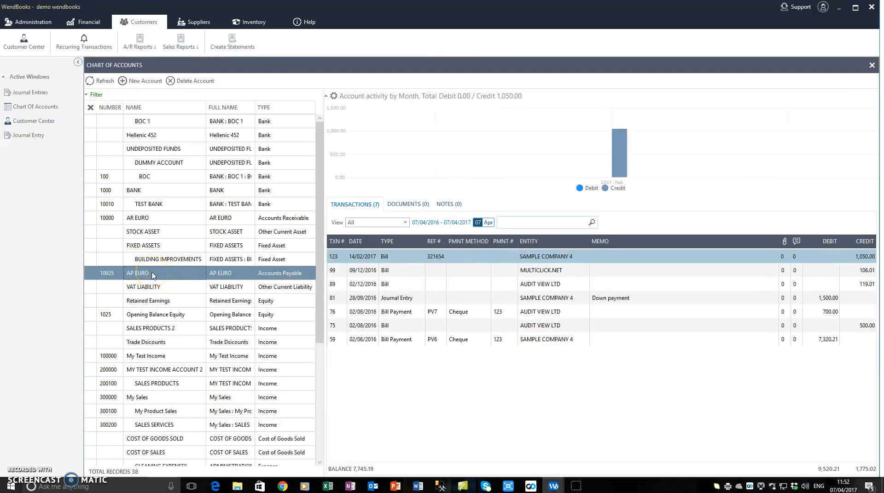
{"action": "left_click", "coordinate": [27, 139]}
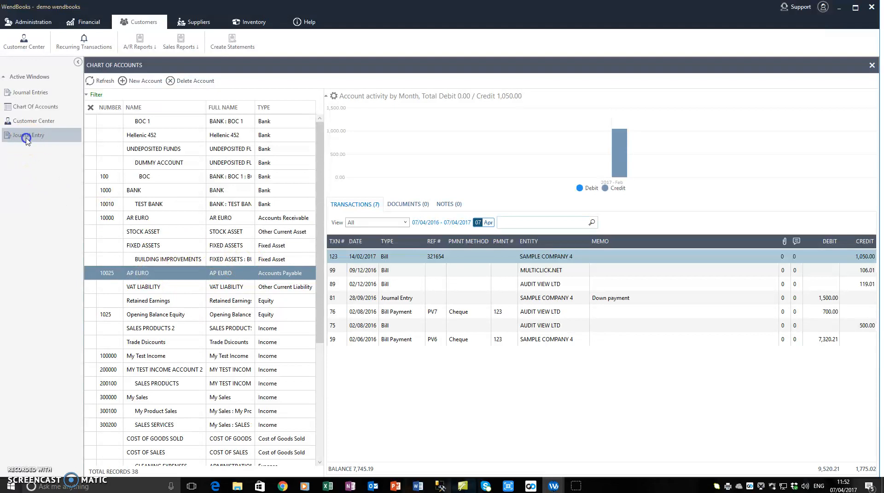
Fill the first line as a 1,000.00 credit to AP EURO with memo BBF and name SAMPLE SUPPLIER 1
{"action": "left_click", "coordinate": [134, 155]}
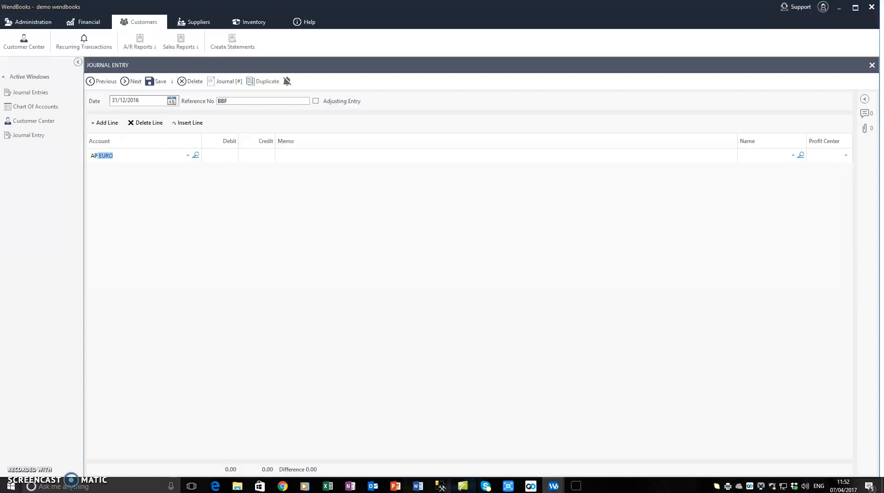
{"action": "key", "text": "Tab"}
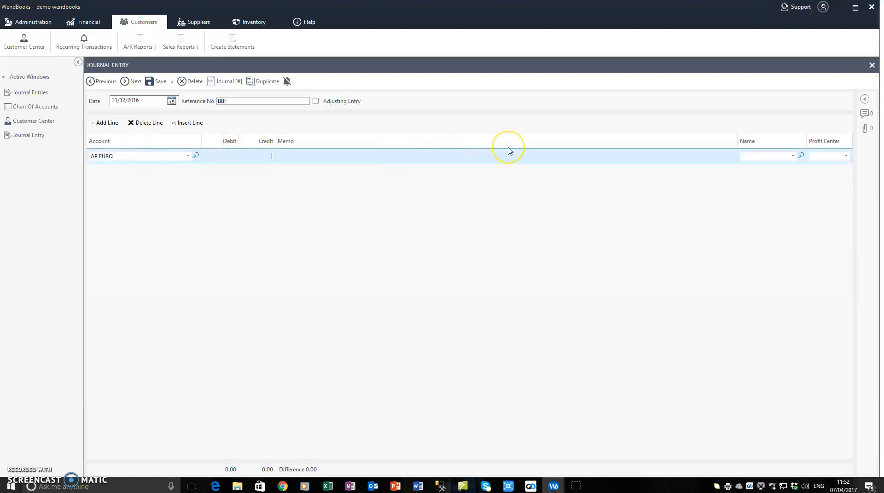
{"action": "left_click", "coordinate": [458, 157]}
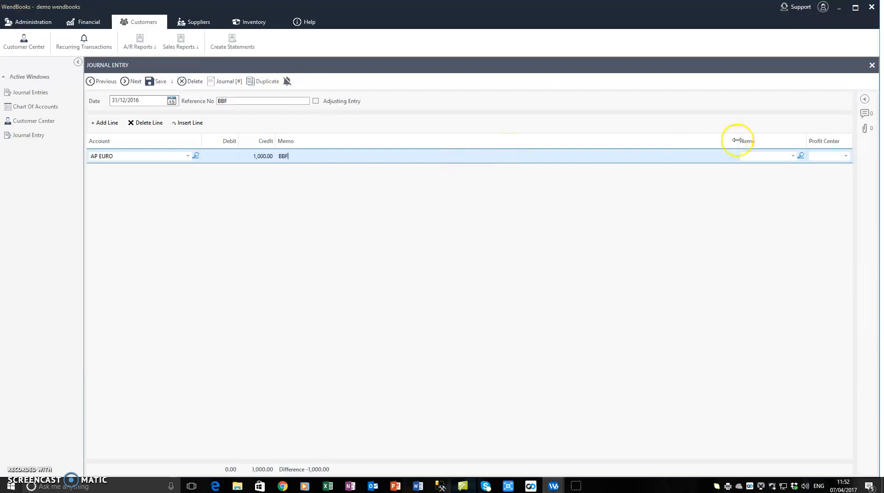
{"action": "left_click", "coordinate": [792, 157]}
{"action": "left_click", "coordinate": [792, 157]}
{"action": "scroll", "coordinate": [756, 203], "scroll_direction": "down", "scroll_amount": 5}
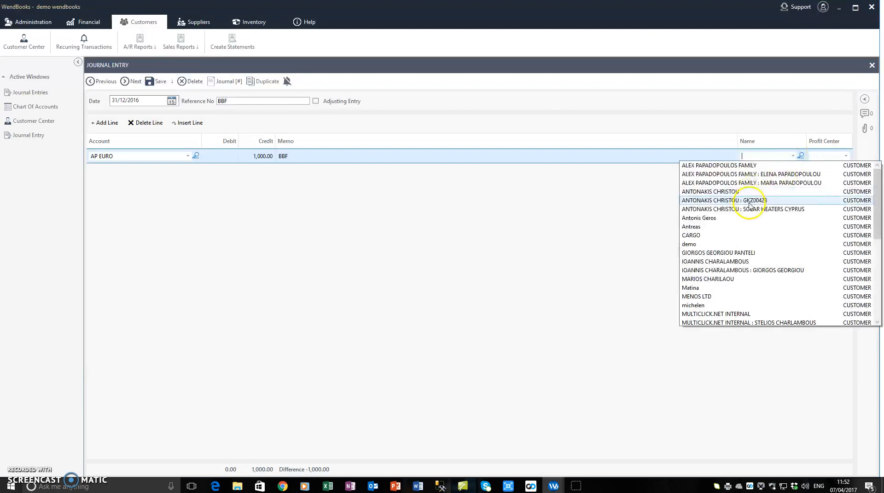
{"action": "scroll", "coordinate": [747, 227], "scroll_direction": "down", "scroll_amount": 1}
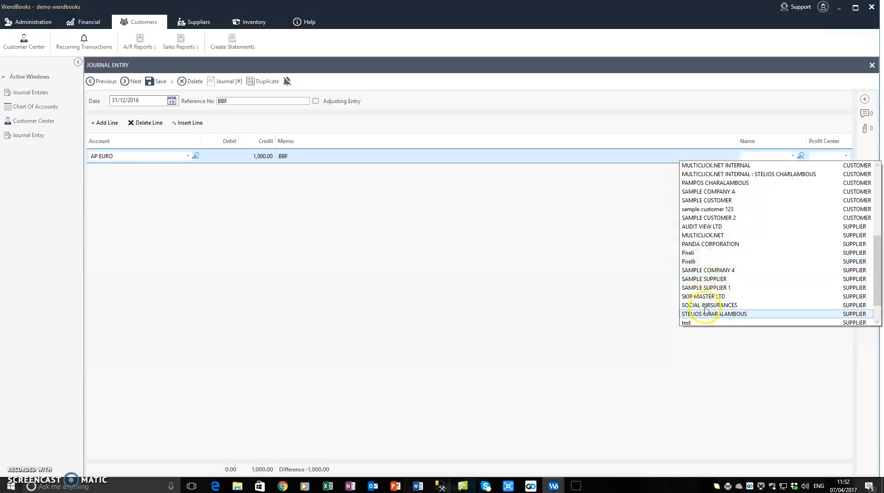
{"action": "scroll", "coordinate": [711, 286], "scroll_direction": "down", "scroll_amount": 1}
{"action": "left_click", "coordinate": [709, 261]}
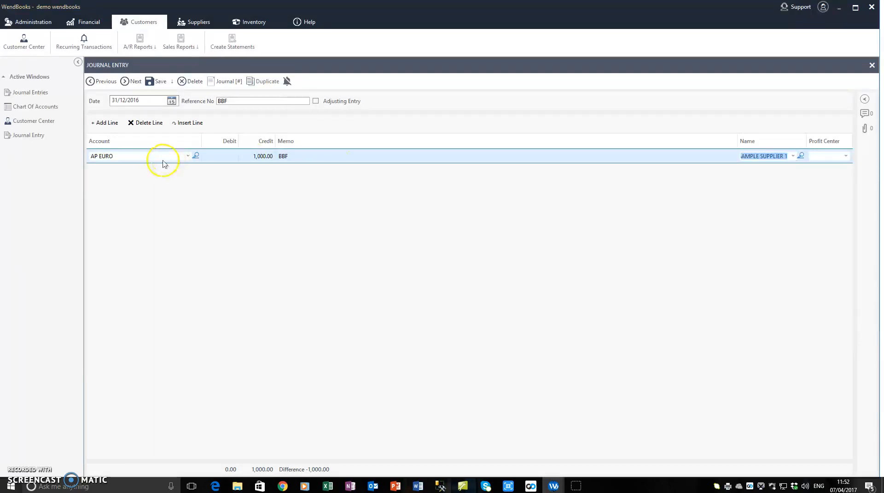
Add a second journal line debiting Opening Balance Equity with 1,000.00 and memo BBF
{"action": "left_click", "coordinate": [104, 122]}
{"action": "left_click", "coordinate": [103, 169]}
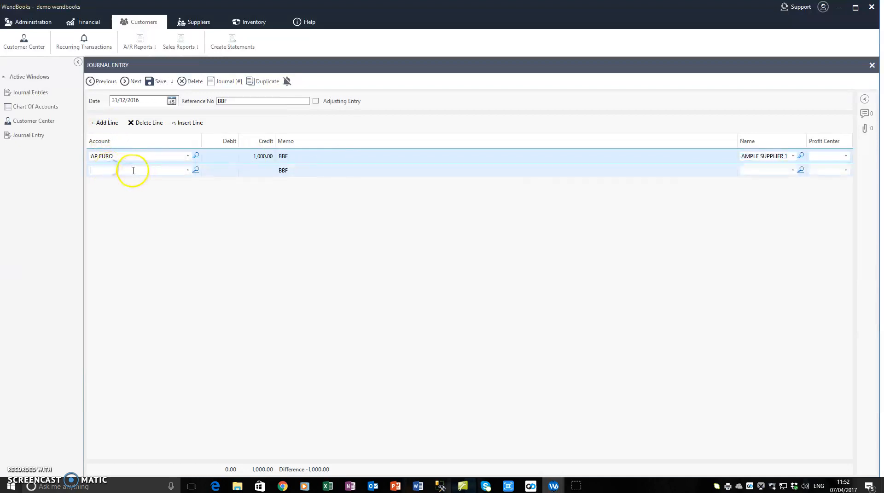
{"action": "type", "text": "Opening Balance Equity"}
{"action": "key", "text": "Tab"}
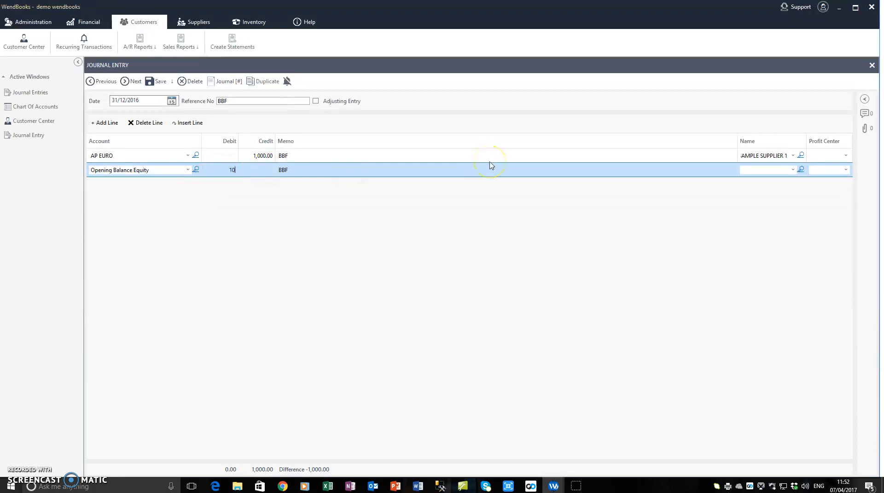
Copy the supplier name to the Opening Balance Equity line and save the entry with profit center HW on both lines
{"action": "left_click", "coordinate": [770, 157]}
{"action": "key", "text": "ctrl+c"}
{"action": "left_click", "coordinate": [768, 169]}
{"action": "key", "text": "ctrl+v"}
{"action": "left_click", "coordinate": [156, 81]}
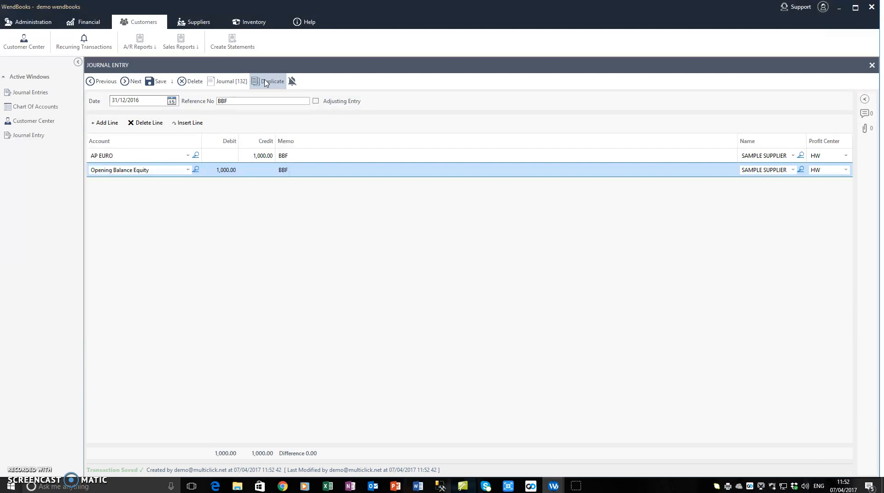
Duplicate the saved journal entry with reference number BBF and set the AP EURO credit to 1,500.00
{"action": "left_click", "coordinate": [266, 82]}
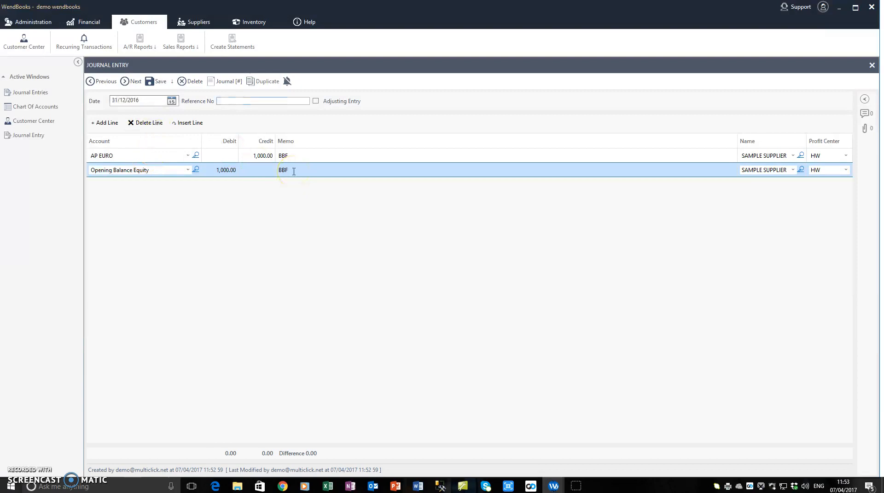
{"action": "type", "text": "F"}
{"action": "left_click", "coordinate": [257, 156]}
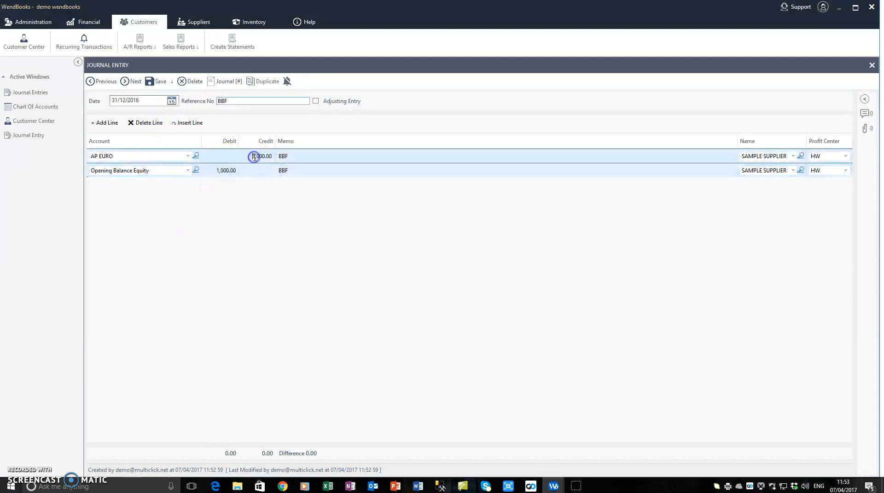
{"action": "type", "text": "15"}
{"action": "left_click", "coordinate": [265, 170]}
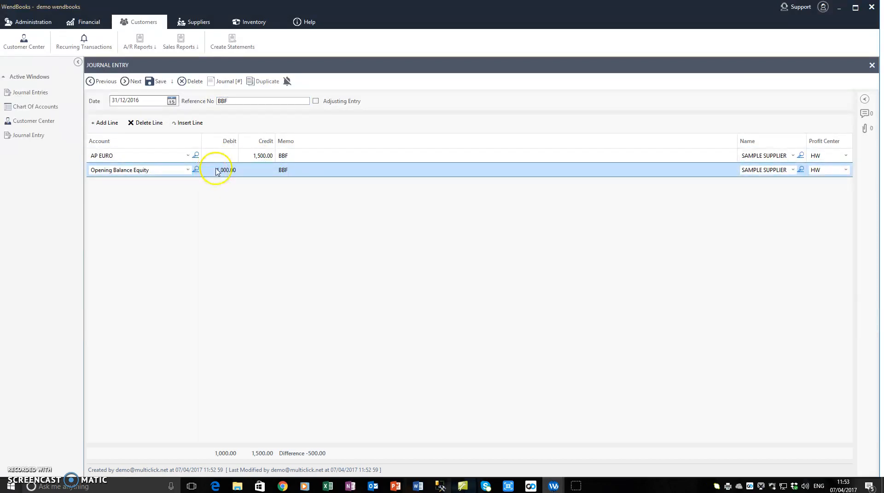
Try to assign SAMPLE SUPPLIER as the name on the AP EURO line
{"action": "left_click", "coordinate": [795, 157]}
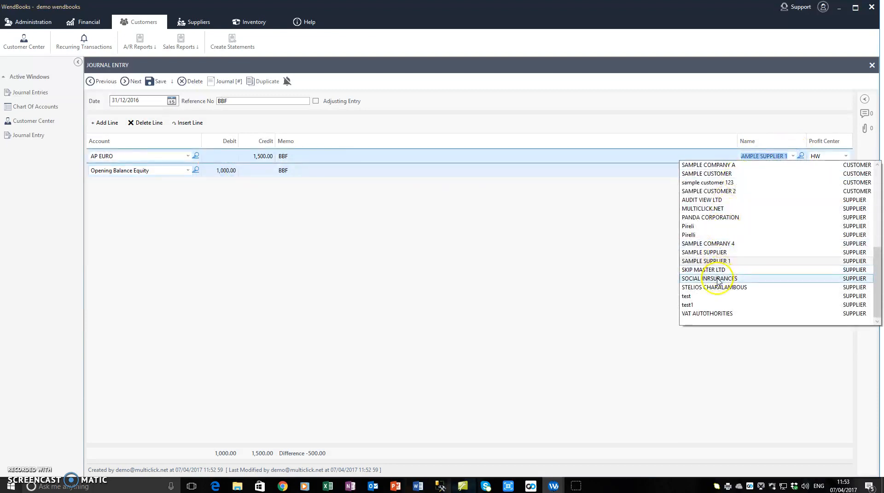
{"action": "left_click", "coordinate": [716, 252]}
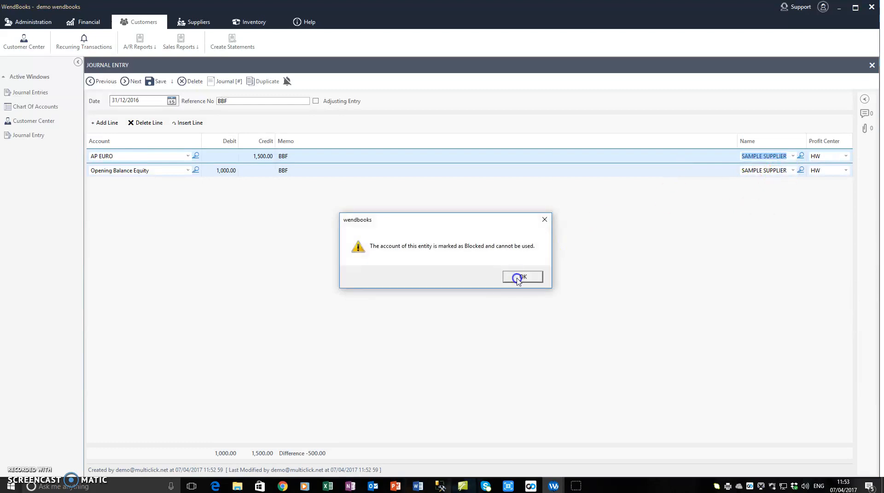
{"action": "left_click", "coordinate": [522, 277]}
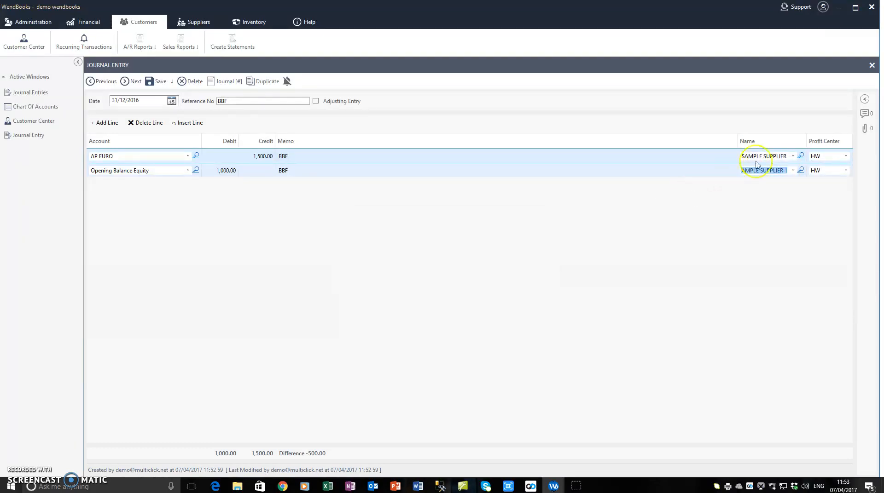
Assign SAMPLE COMPANY A as the name on both journal lines and try to save the entry
{"action": "left_click", "coordinate": [792, 157]}
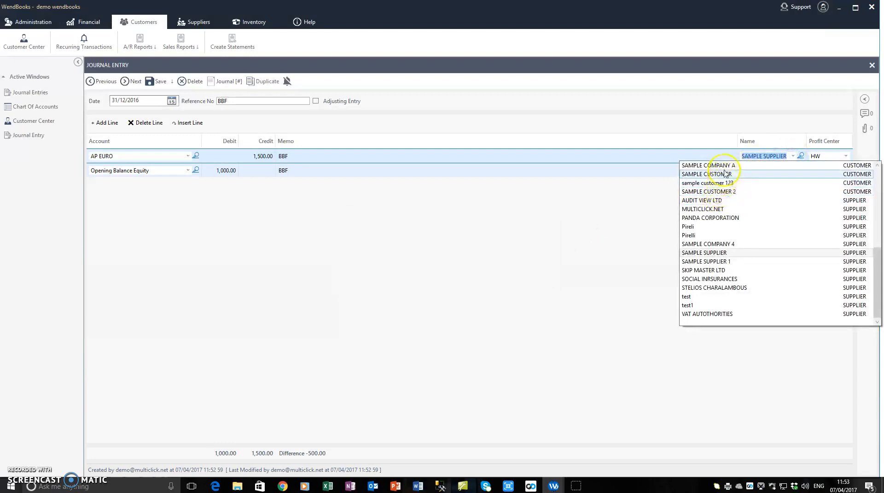
{"action": "left_click", "coordinate": [714, 165]}
{"action": "left_click", "coordinate": [768, 170]}
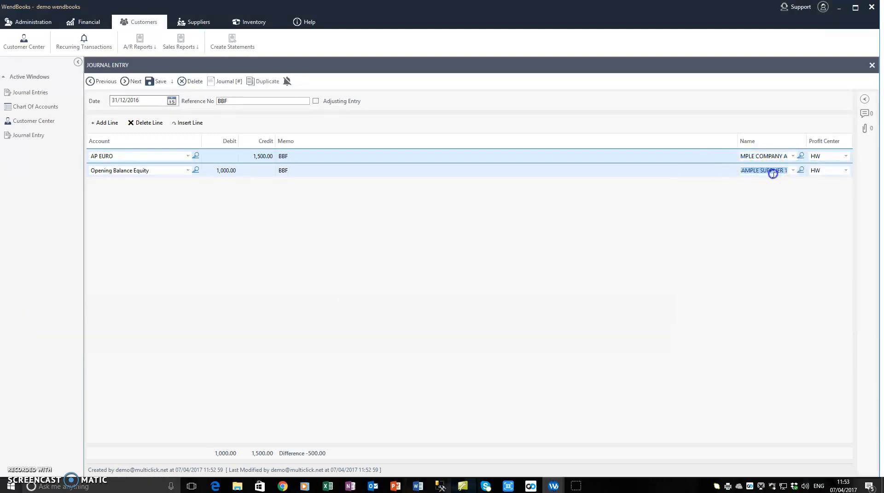
{"action": "left_click", "coordinate": [263, 104]}
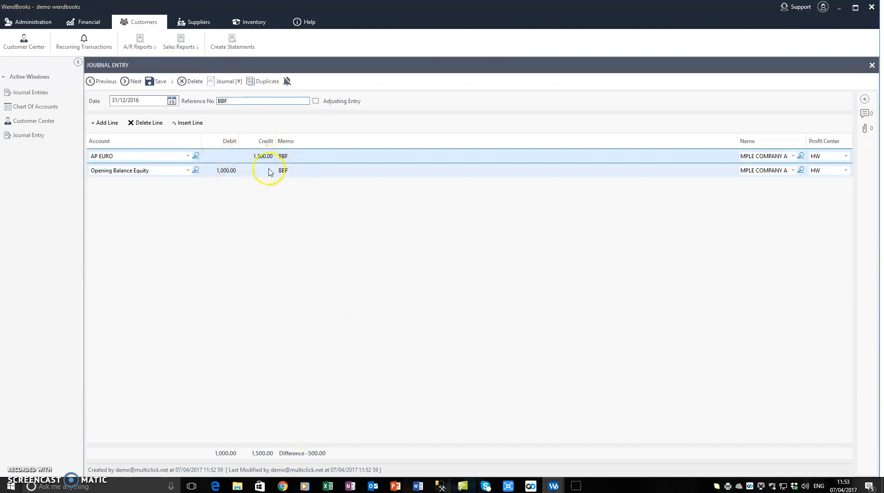
{"action": "left_click", "coordinate": [157, 81]}
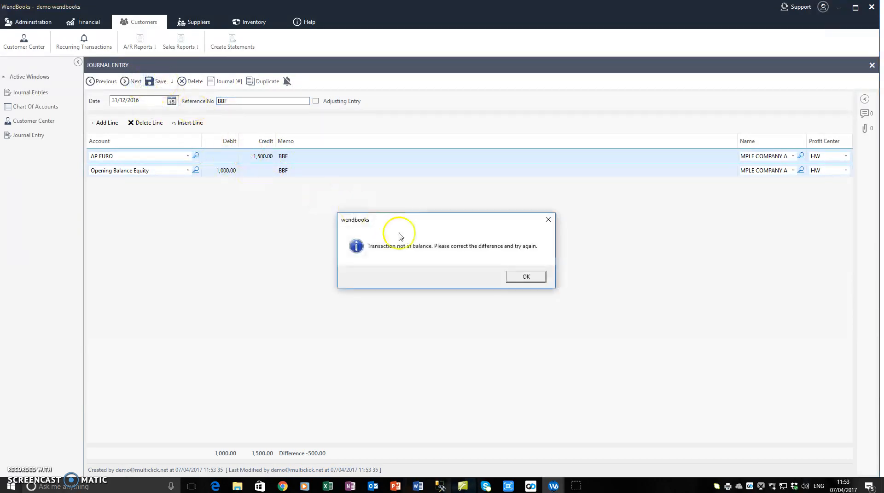
{"action": "left_click", "coordinate": [525, 277]}
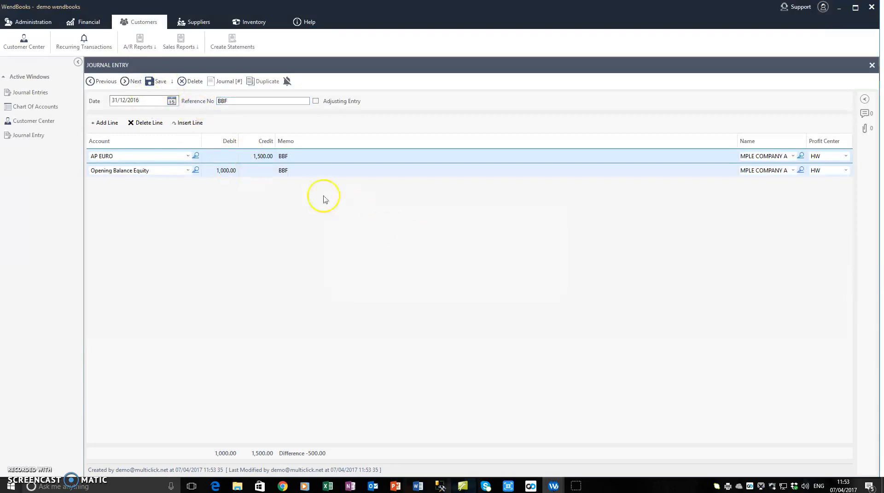
Set the Opening Balance Equity debit to 1,500.00 and try to save the journal entry again
{"action": "left_click", "coordinate": [214, 170]}
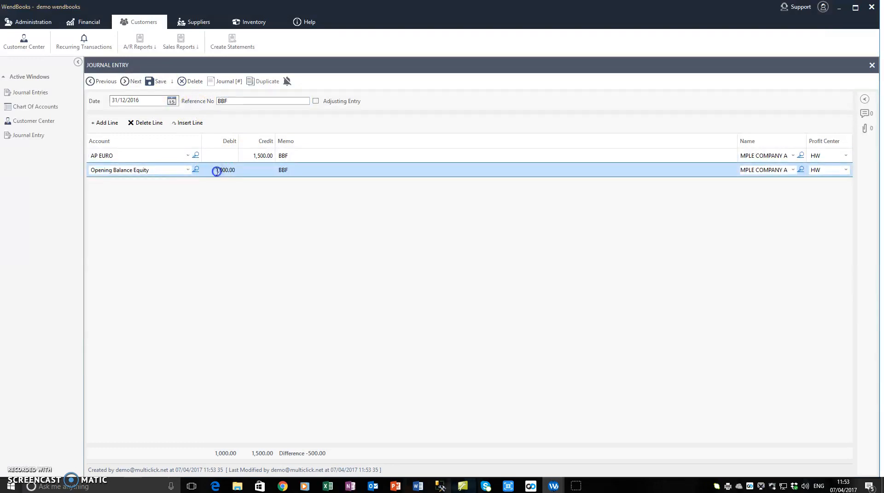
{"action": "type", "text": "1500"}
{"action": "left_click", "coordinate": [303, 169]}
{"action": "left_click", "coordinate": [160, 83]}
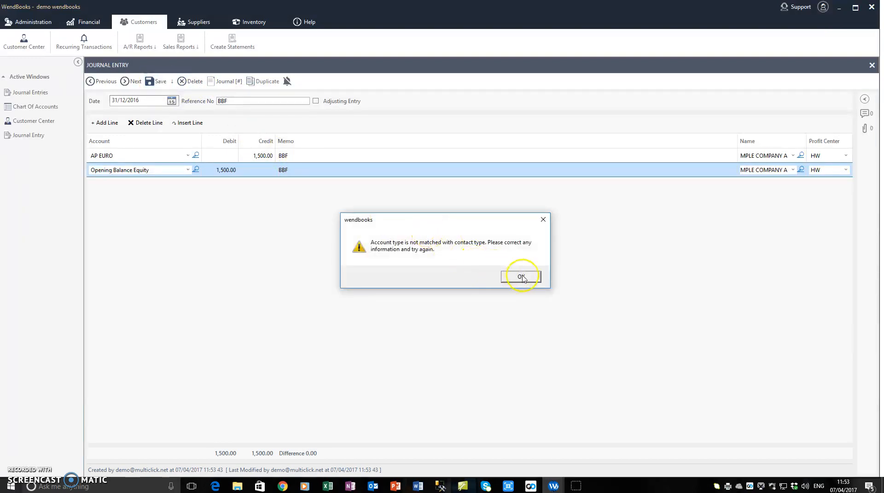
{"action": "left_click", "coordinate": [521, 278]}
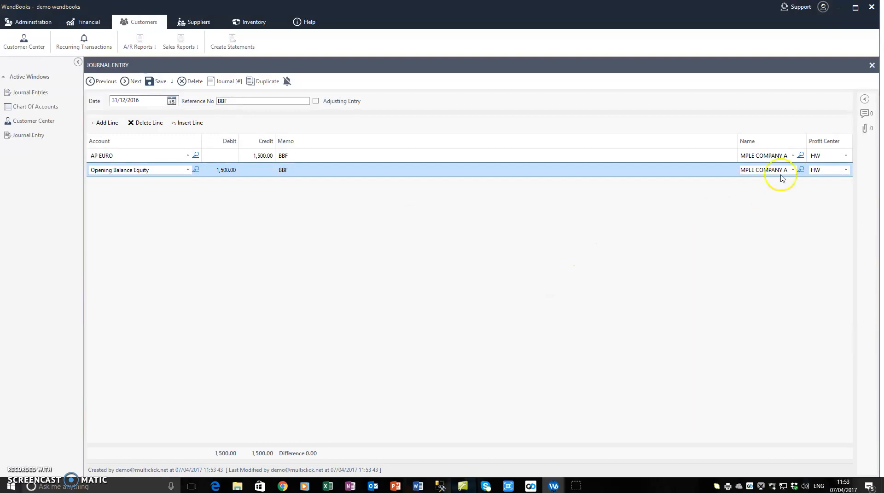
Assign the supplier Pireli as the name on the AP EURO and Opening Balance Equity lines and save the journal entry
{"action": "left_click", "coordinate": [792, 155]}
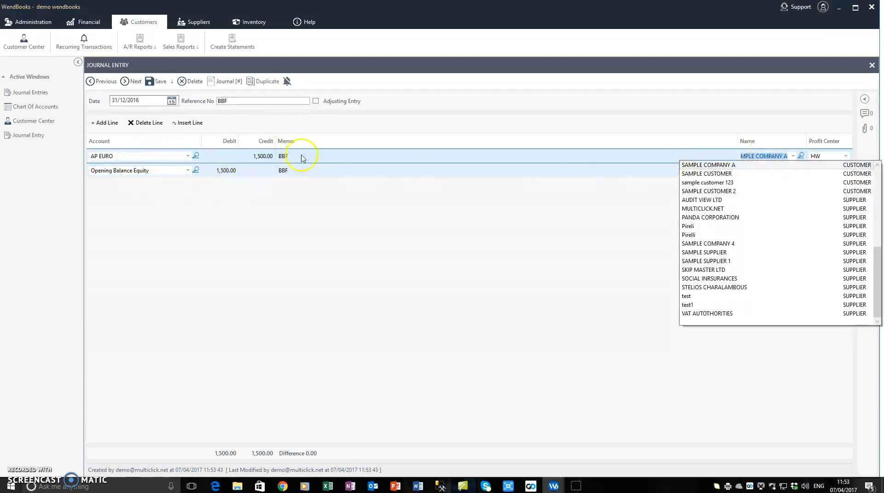
{"action": "left_click", "coordinate": [349, 158]}
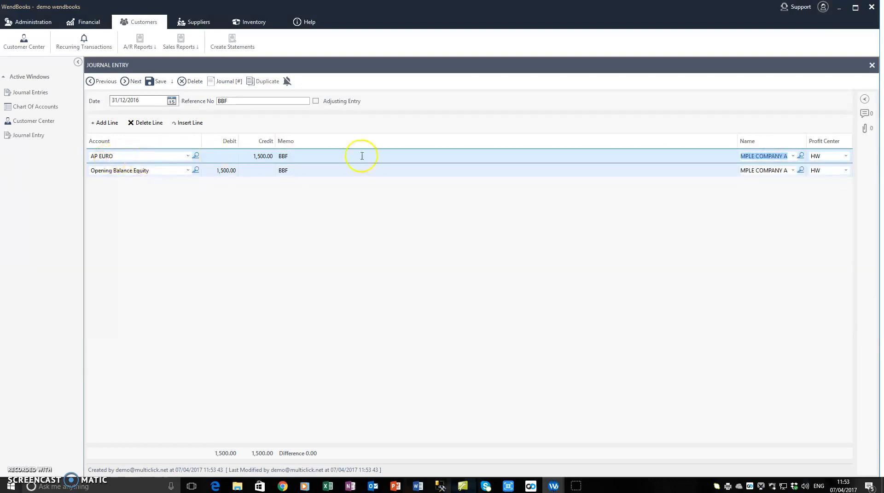
{"action": "left_click", "coordinate": [126, 155]}
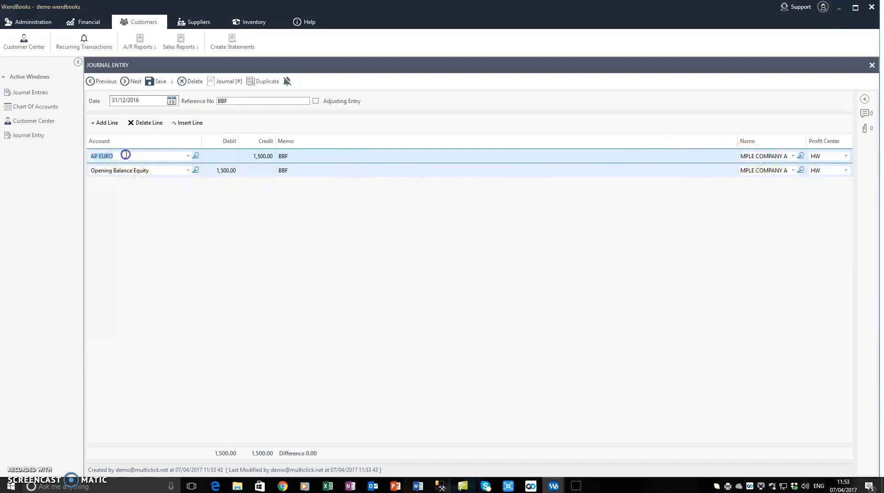
{"action": "left_click", "coordinate": [800, 156]}
{"action": "left_click", "coordinate": [795, 157]}
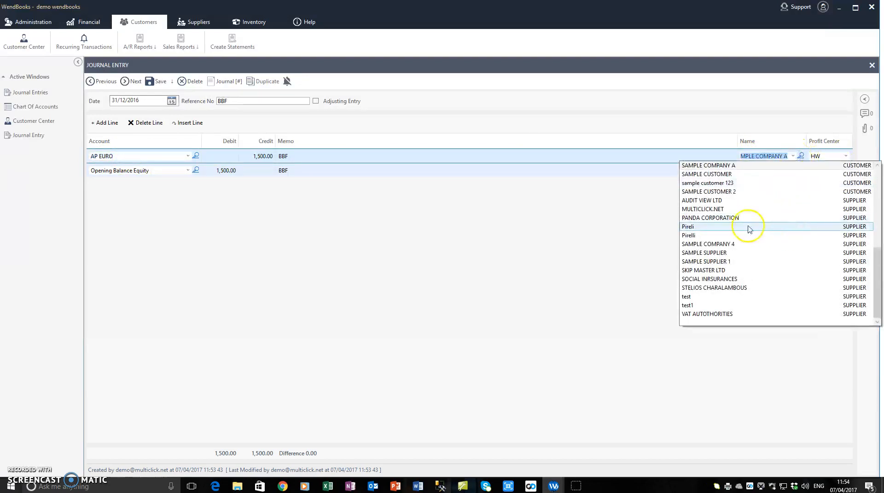
{"action": "left_click", "coordinate": [724, 228]}
{"action": "left_click", "coordinate": [772, 170]}
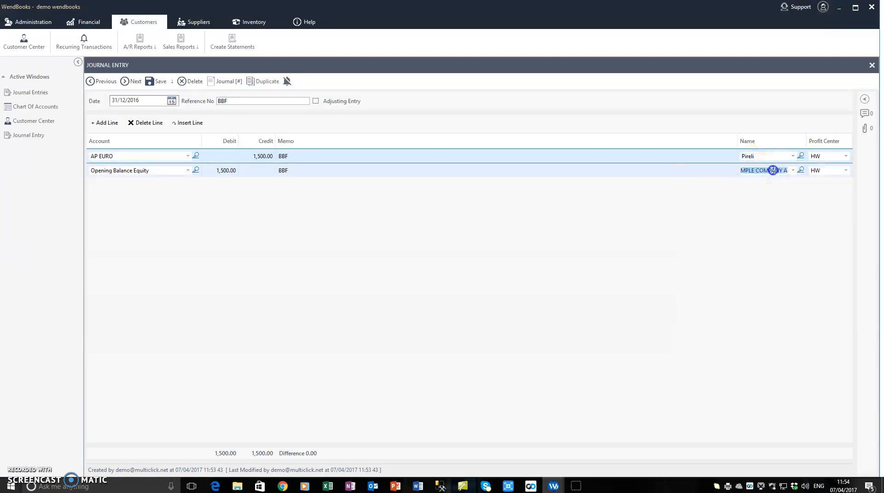
{"action": "left_click", "coordinate": [155, 81]}
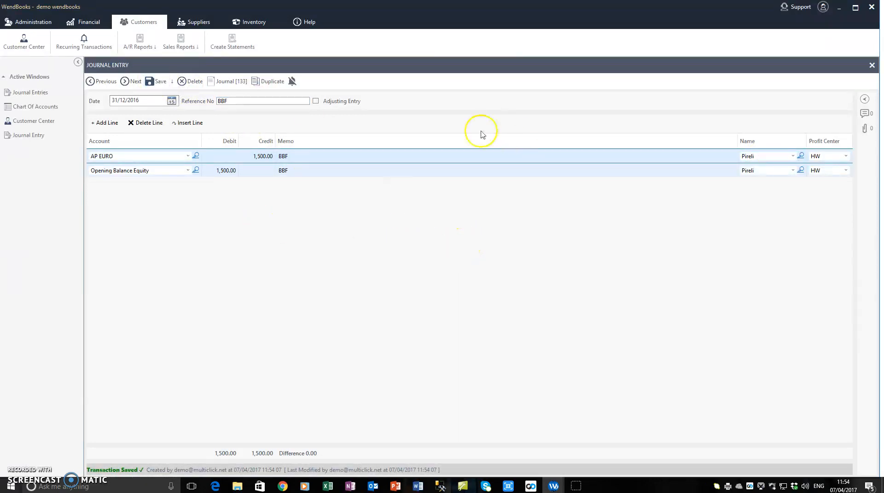
Open the Supplier Center and display Pireli's transactions for all dates
{"action": "left_click", "coordinate": [183, 26]}
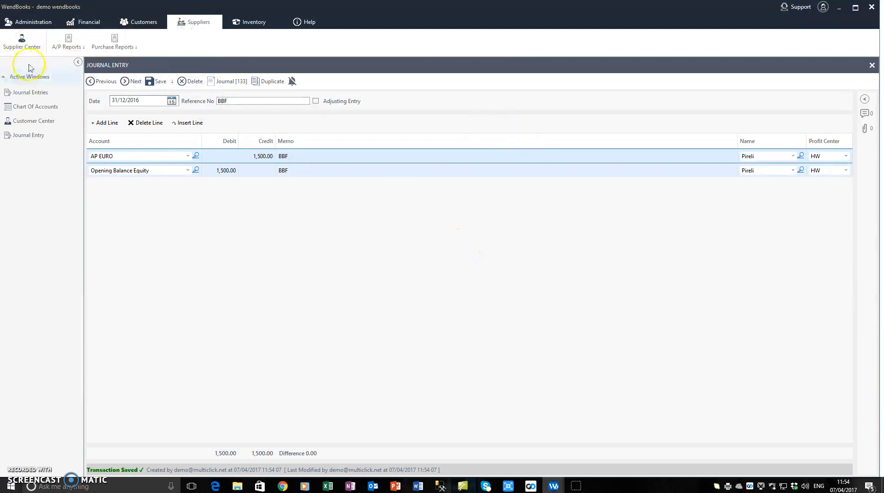
{"action": "left_click", "coordinate": [22, 42]}
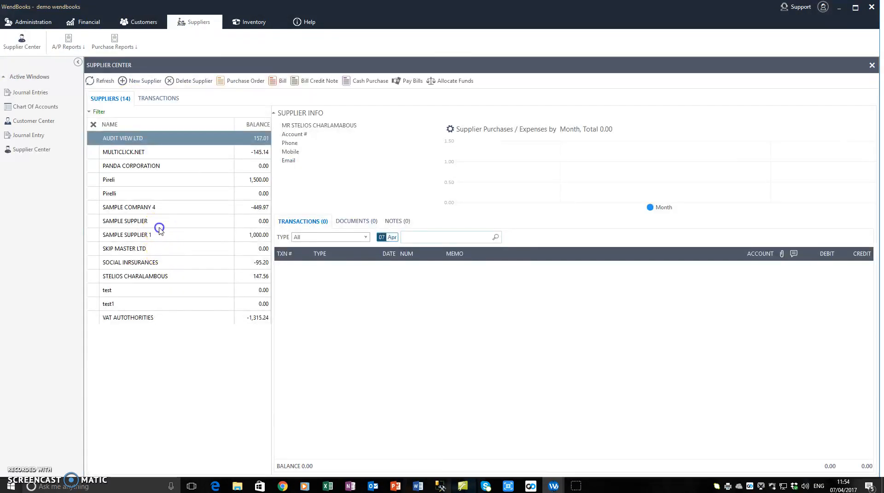
{"action": "left_click", "coordinate": [153, 193]}
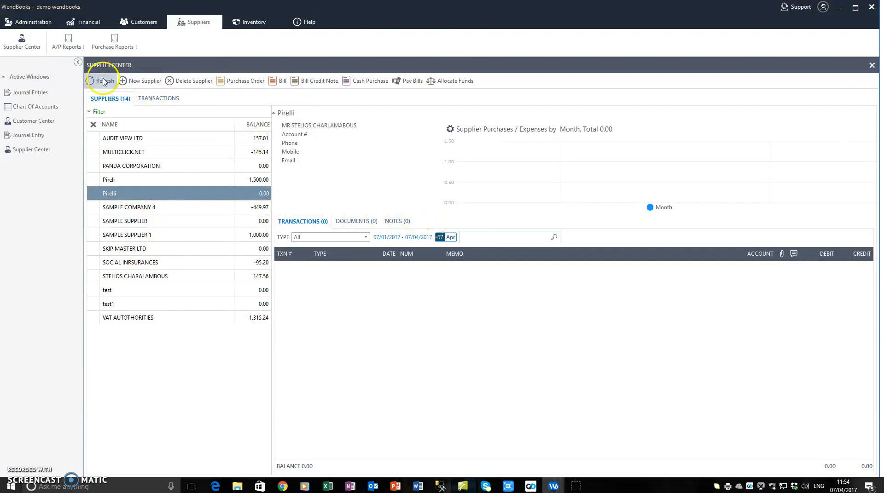
{"action": "left_click", "coordinate": [388, 237]}
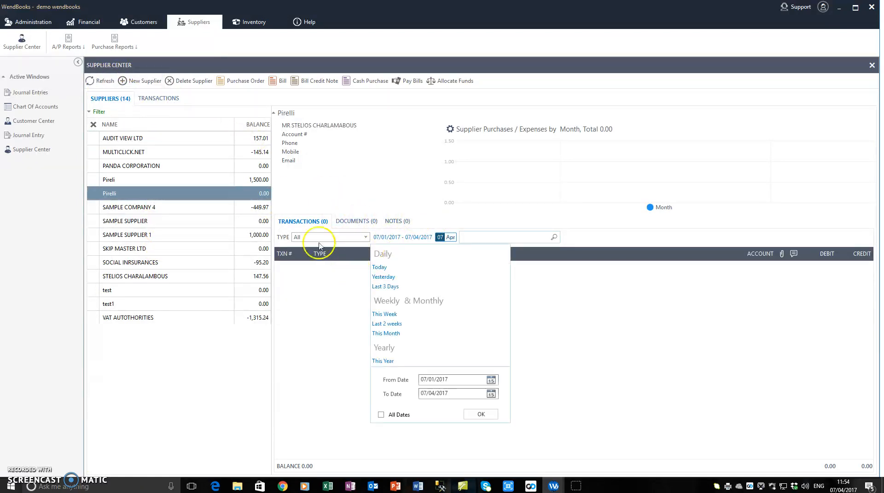
{"action": "left_click", "coordinate": [188, 179]}
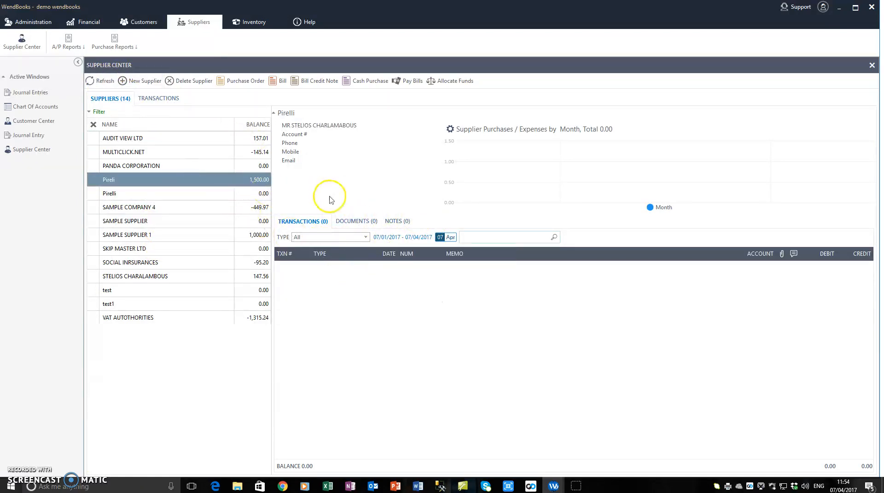
{"action": "left_click", "coordinate": [392, 236]}
{"action": "left_click", "coordinate": [380, 415]}
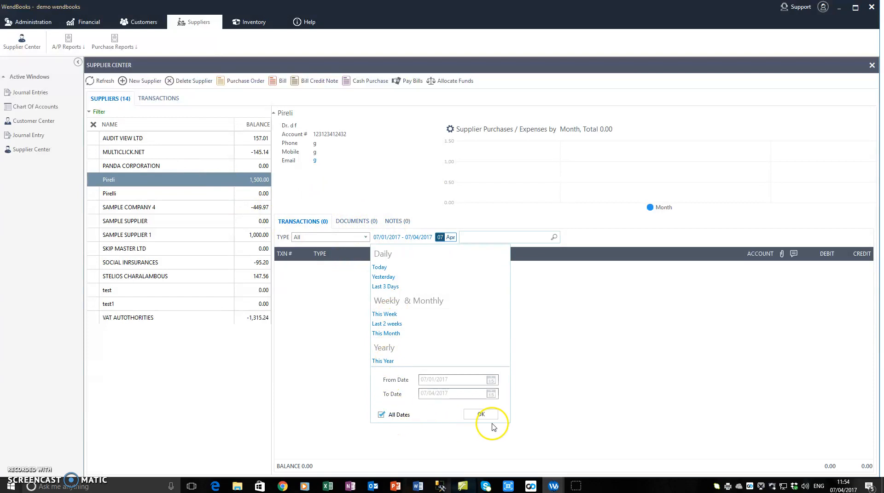
{"action": "left_click", "coordinate": [481, 415]}
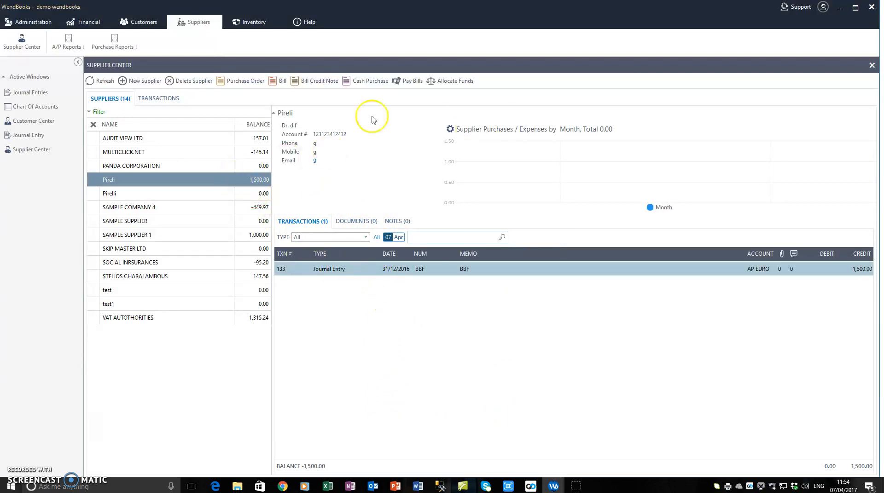
Close the saved journal entry and review the BBF entries in the journal entries list
{"action": "left_click", "coordinate": [39, 135]}
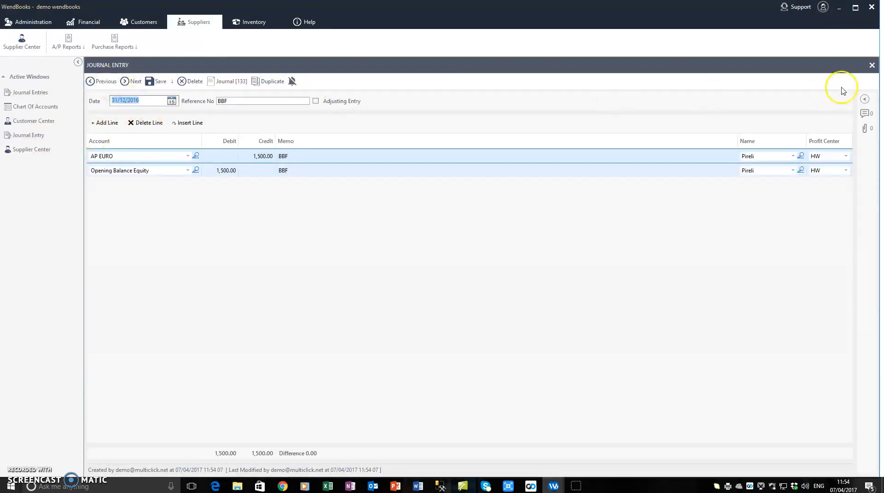
{"action": "left_click", "coordinate": [871, 65]}
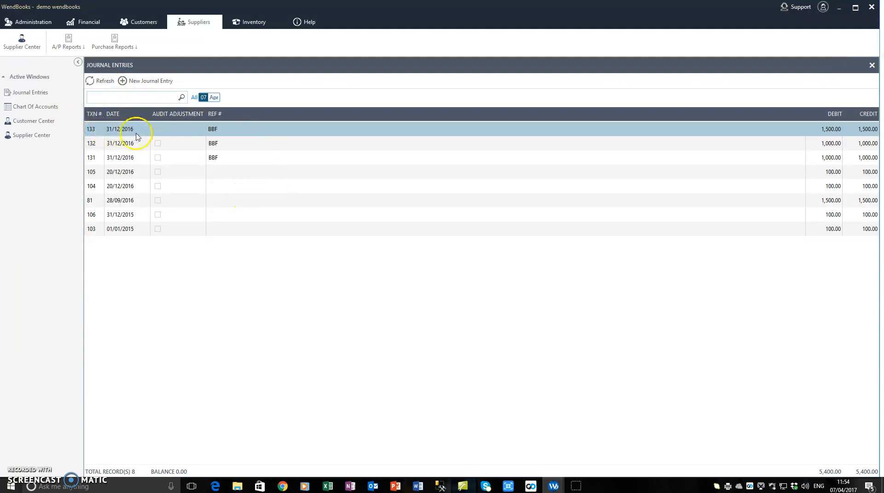
{"action": "left_click", "coordinate": [237, 143]}
{"action": "left_click", "coordinate": [233, 157]}
{"action": "left_click", "coordinate": [245, 144]}
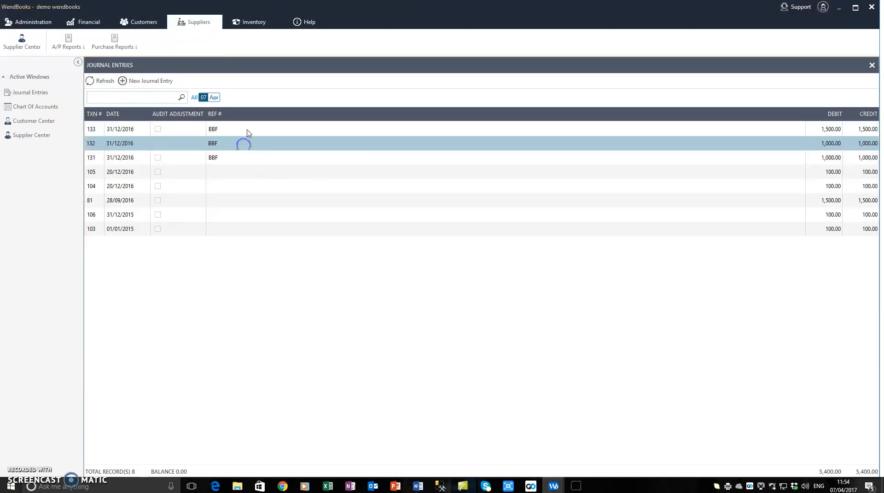
{"action": "left_click", "coordinate": [247, 131]}
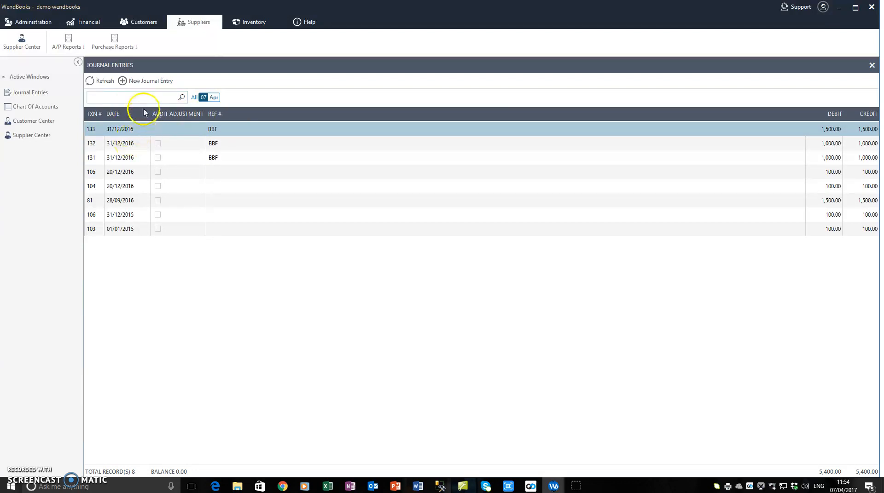
Create a journal entry dated 31/12/2016 with reference BBF and a first line crediting Hellenic 452 with 1,000.00
{"action": "left_click", "coordinate": [143, 83]}
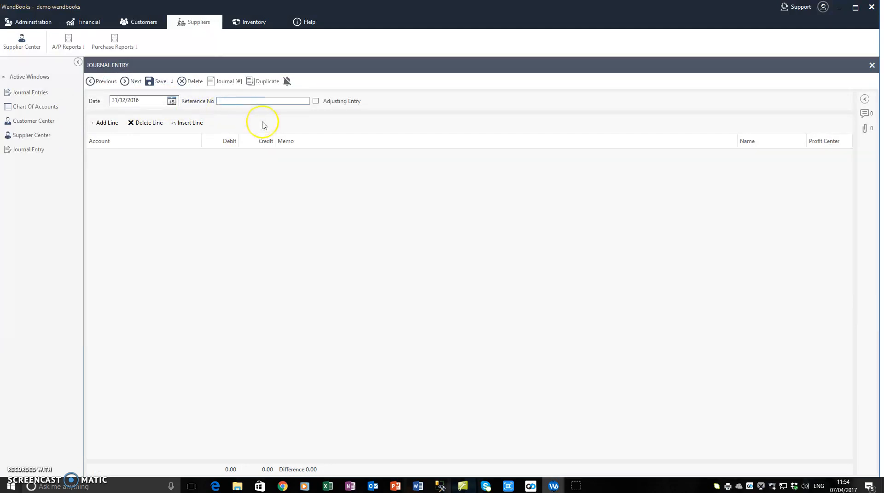
{"action": "left_click", "coordinate": [107, 123]}
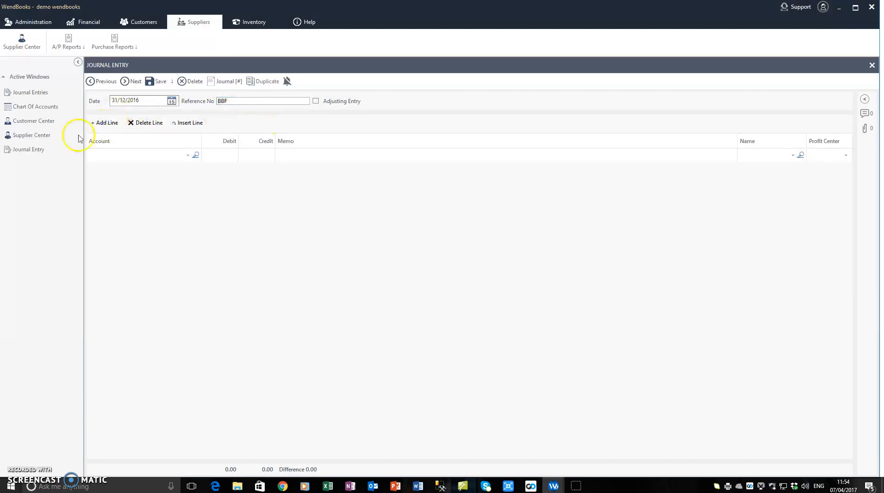
{"action": "left_click", "coordinate": [189, 157]}
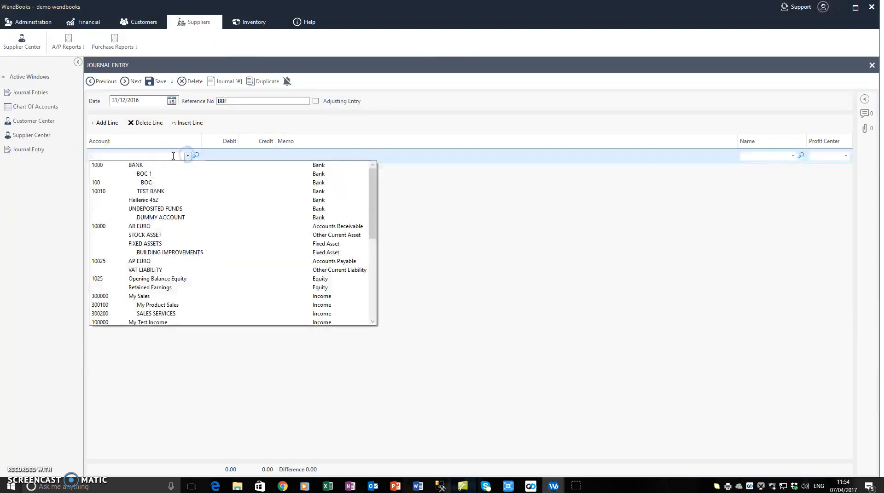
{"action": "left_click", "coordinate": [144, 202]}
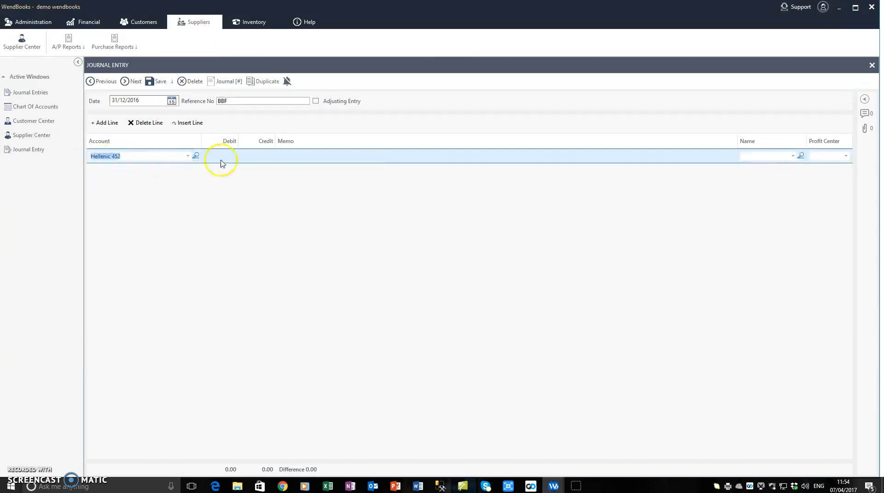
{"action": "left_click", "coordinate": [223, 159]}
{"action": "left_click", "coordinate": [258, 156]}
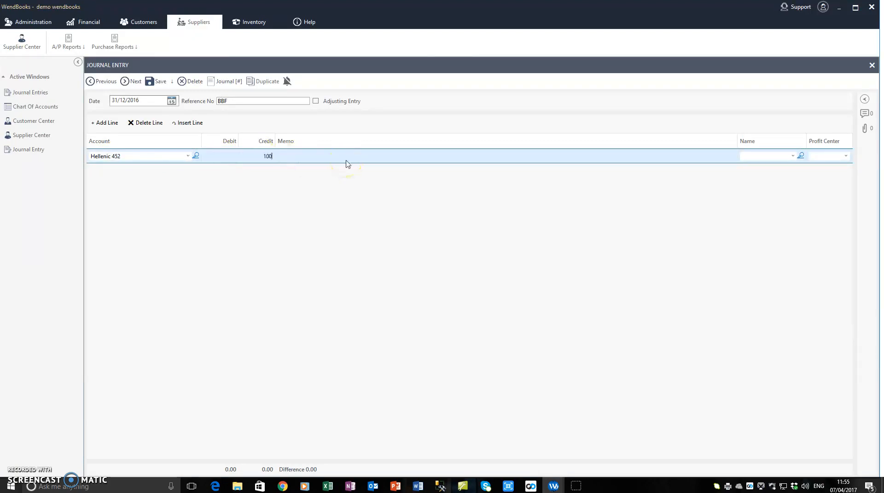
Add a second Hellenic 452 line to the journal entry with a credit of 1,002.00
{"action": "left_click", "coordinate": [105, 122]}
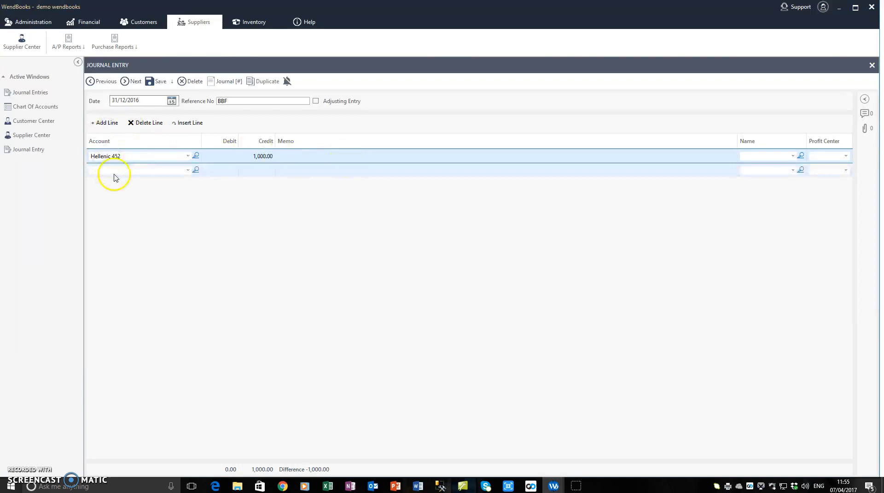
{"action": "left_click", "coordinate": [114, 174]}
{"action": "left_click", "coordinate": [188, 169]}
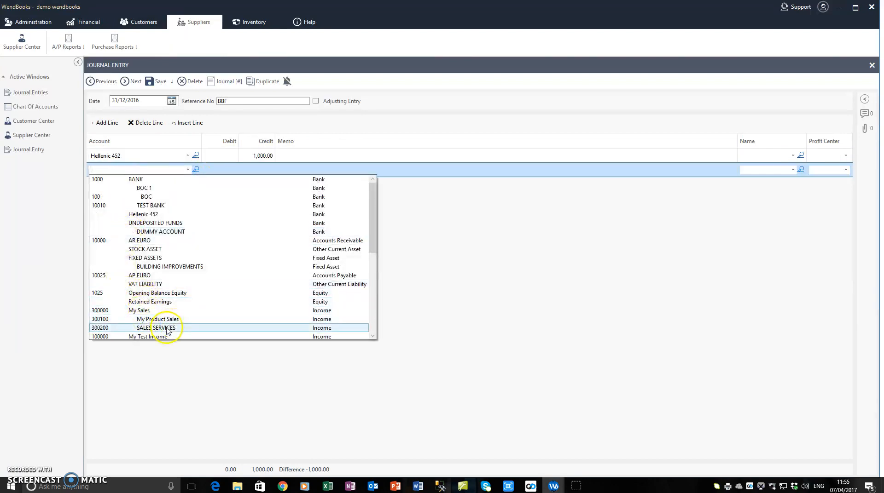
{"action": "left_click", "coordinate": [153, 214]}
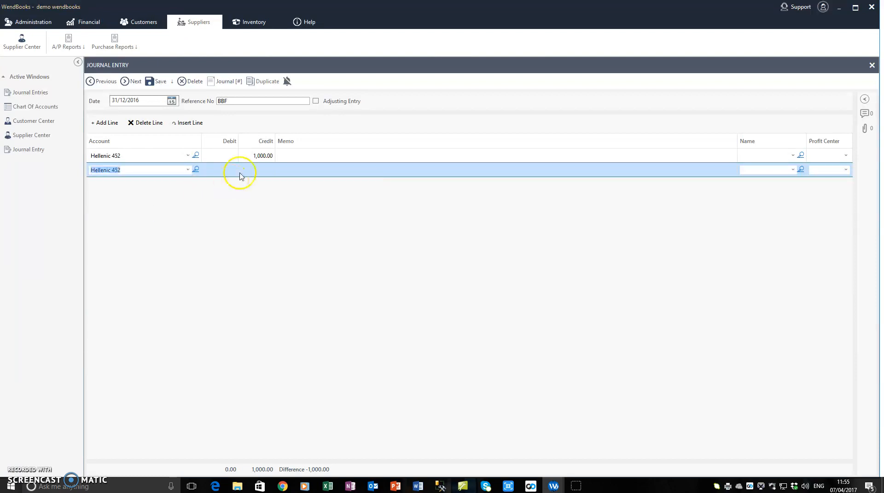
{"action": "left_click", "coordinate": [253, 169]}
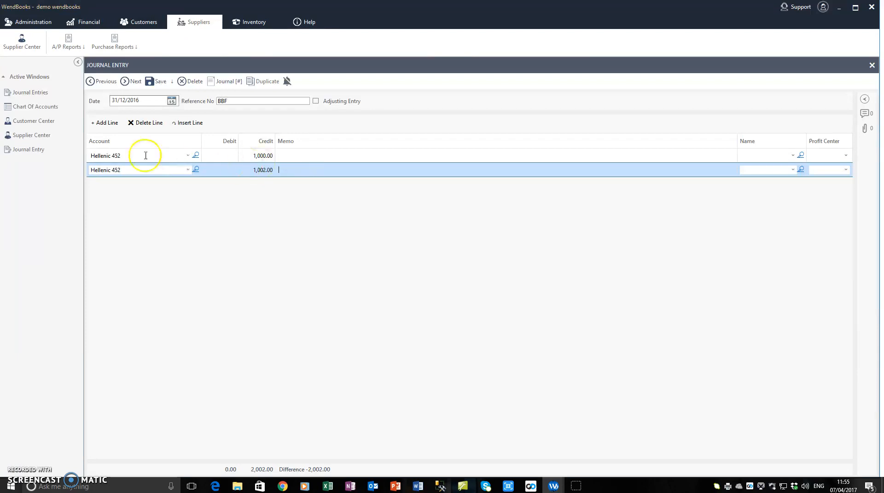
Add a balancing Opening Balance Equity line with a debit of 2,002.00
{"action": "left_click", "coordinate": [102, 122]}
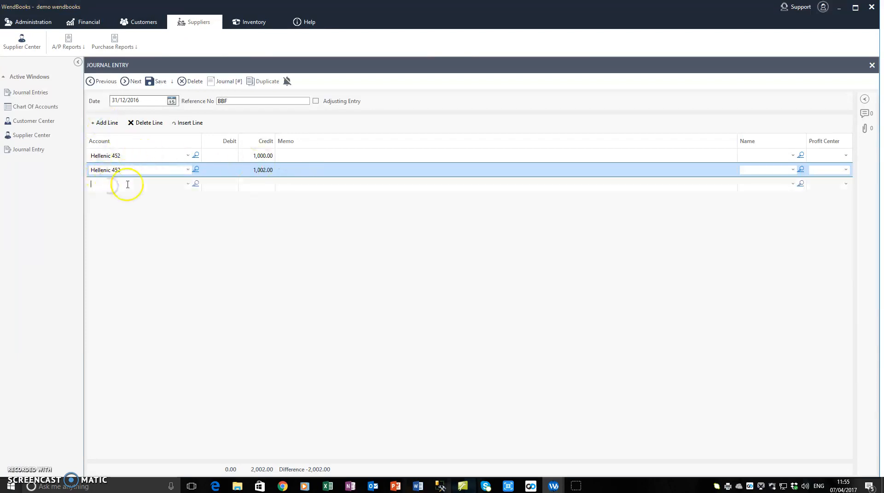
{"action": "type", "text": "Opening Balance Equity"}
{"action": "key", "text": "Tab"}
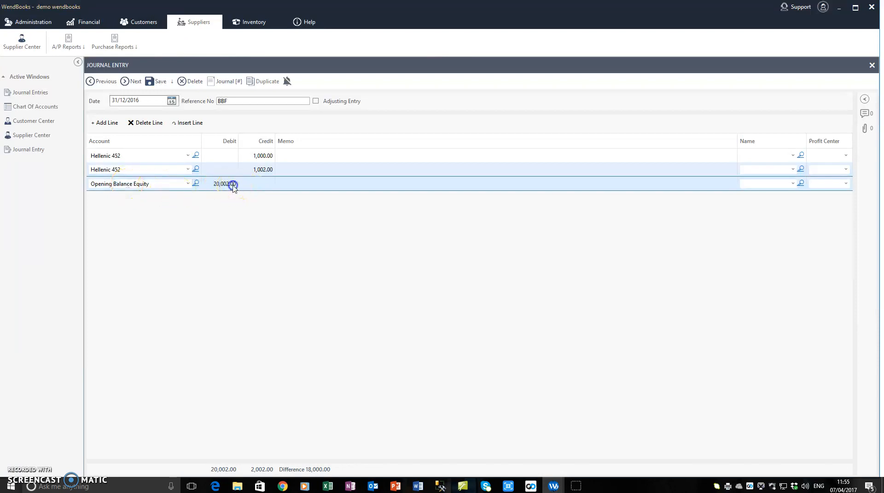
{"action": "type", "text": "2"}
{"action": "key", "text": "Tab"}
Enter the memo BBF on all three journal lines and save the entry
{"action": "left_click", "coordinate": [316, 170]}
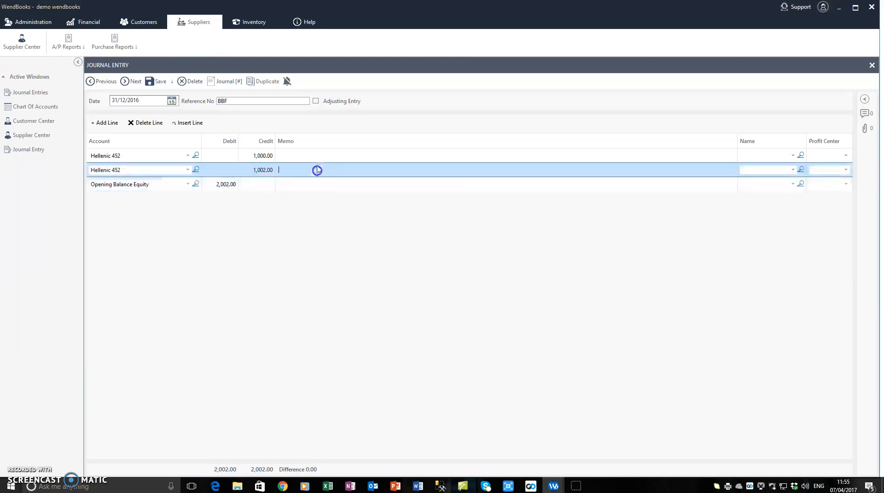
{"action": "left_click", "coordinate": [317, 156]}
{"action": "type", "text": "BBF"}
{"action": "left_click", "coordinate": [313, 169]}
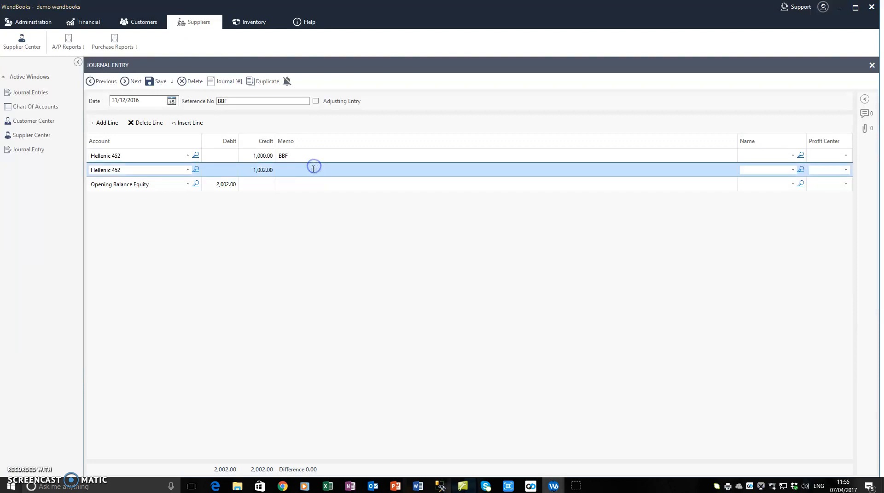
{"action": "type", "text": "BBF"}
{"action": "left_click", "coordinate": [309, 184]}
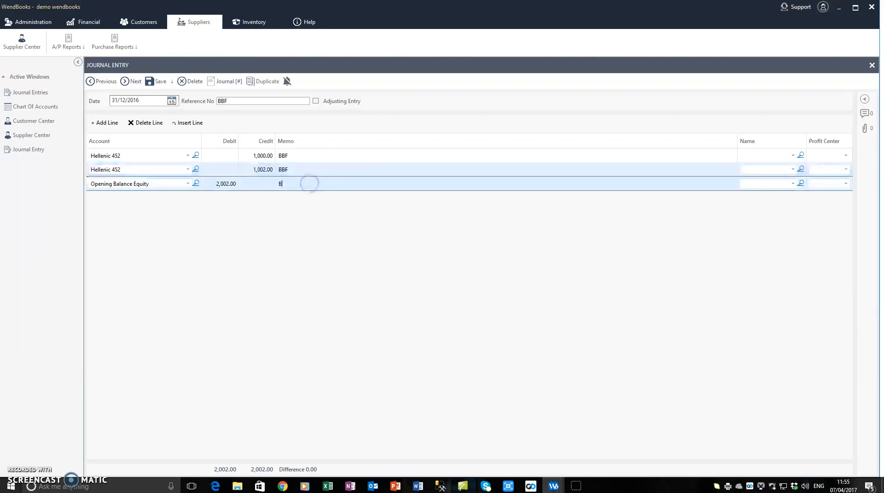
{"action": "left_click", "coordinate": [316, 170]}
{"action": "left_click", "coordinate": [318, 155]}
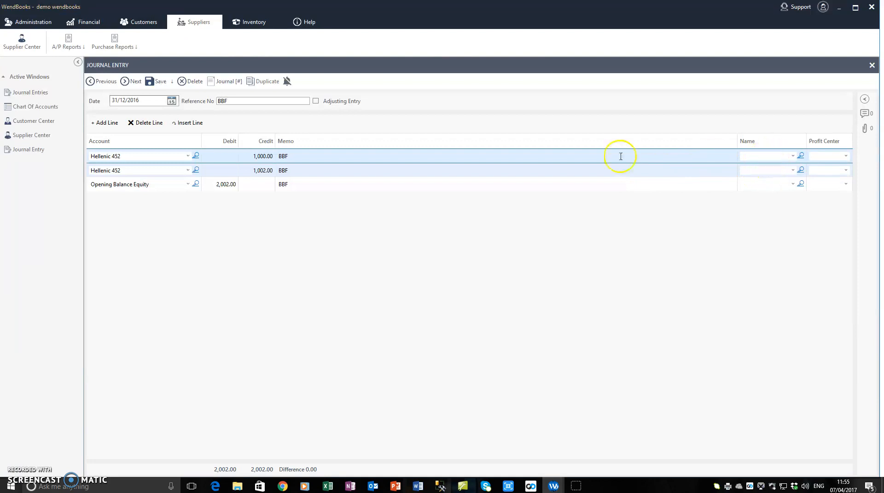
{"action": "left_click", "coordinate": [136, 157]}
{"action": "left_click", "coordinate": [155, 81]}
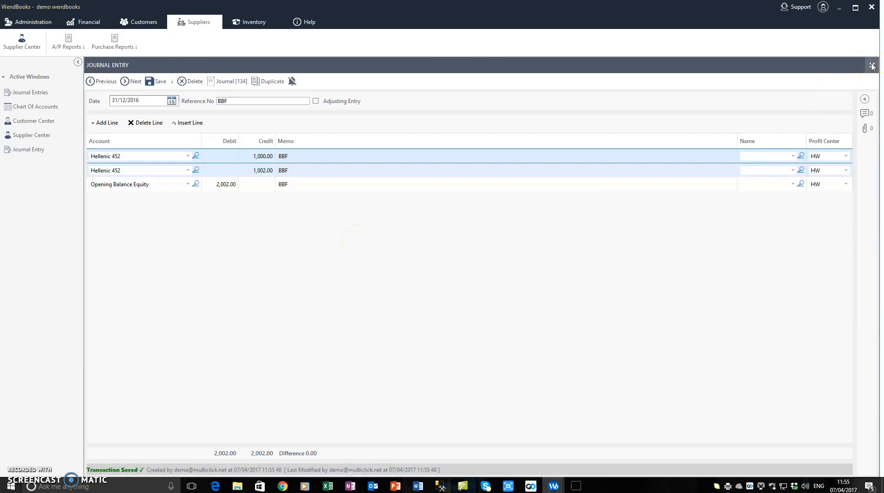
Display the Hellenic 452 account's transactions for all dates in the chart of accounts and return to the journal entries list
{"action": "left_click", "coordinate": [873, 66]}
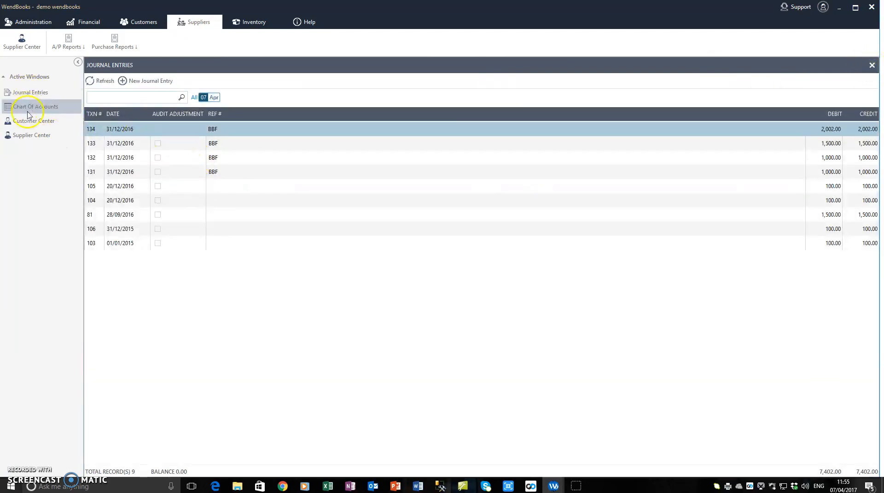
{"action": "left_click", "coordinate": [30, 108]}
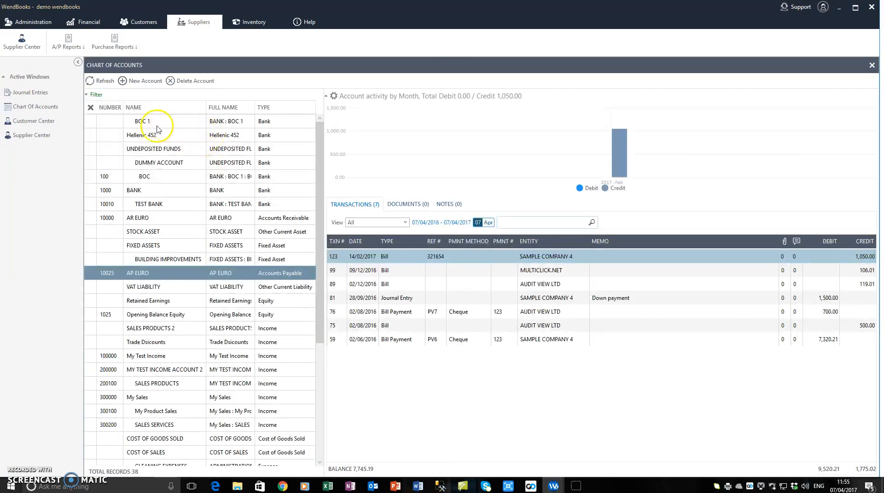
{"action": "left_click", "coordinate": [146, 124]}
{"action": "left_click", "coordinate": [161, 138]}
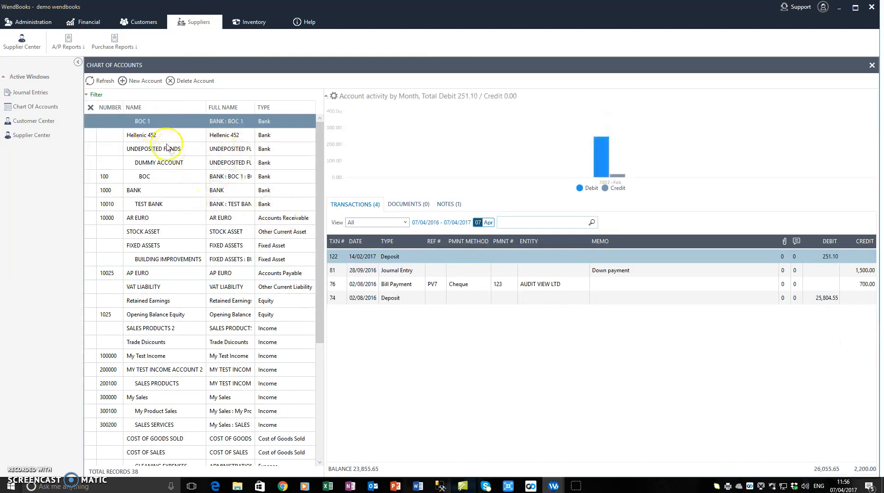
{"action": "left_click", "coordinate": [431, 223]}
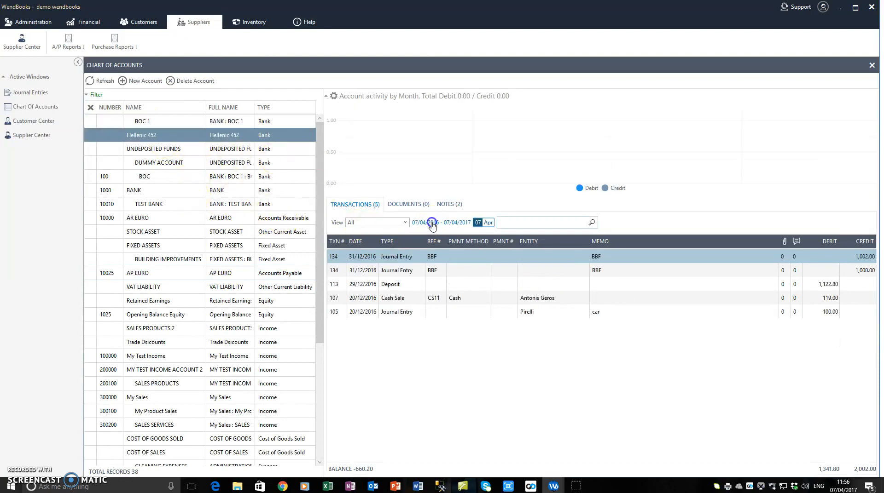
{"action": "left_click", "coordinate": [420, 386]}
{"action": "left_click", "coordinate": [520, 385]}
{"action": "left_click", "coordinate": [405, 259]}
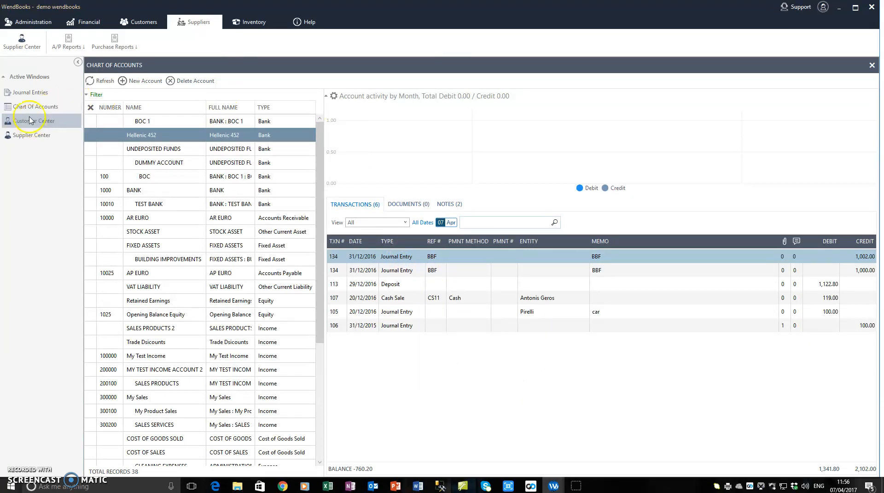
{"action": "left_click", "coordinate": [31, 94]}
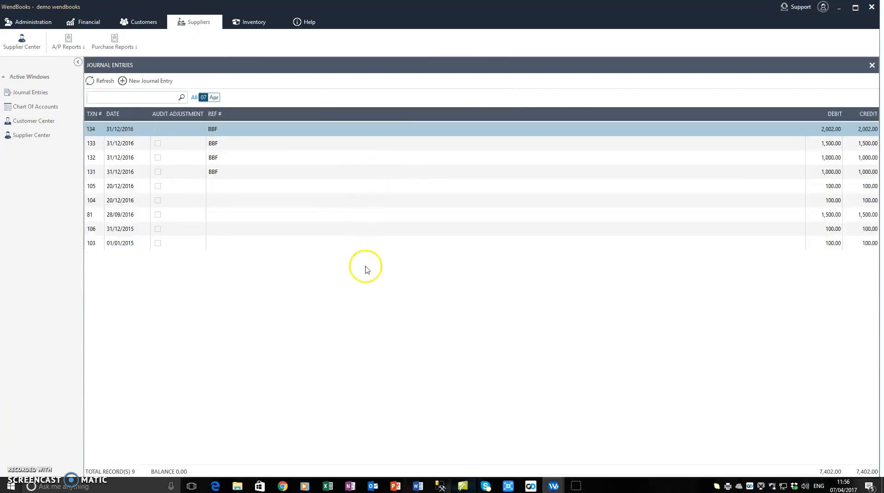